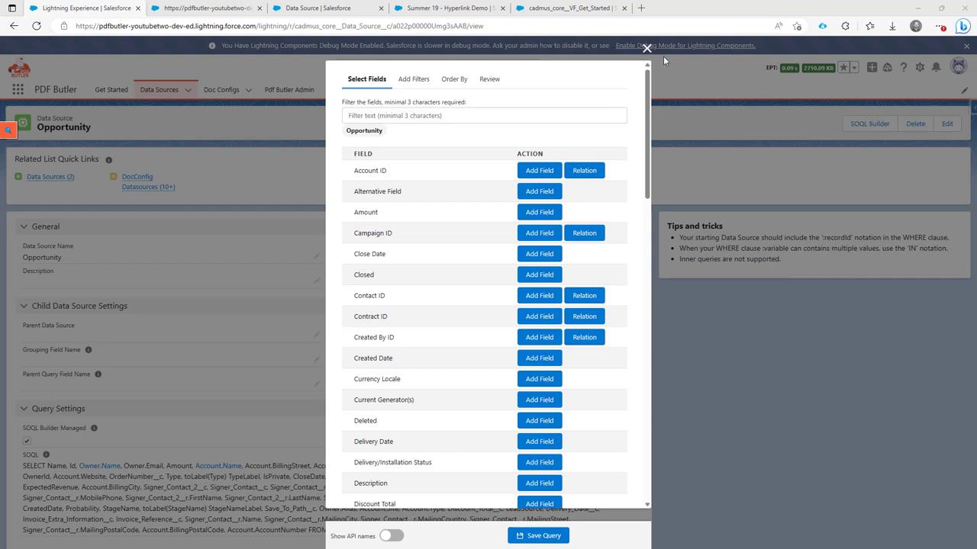
Step: Close the SOQL Builder so the Opportunity data source record and its full query show
click(645, 48)
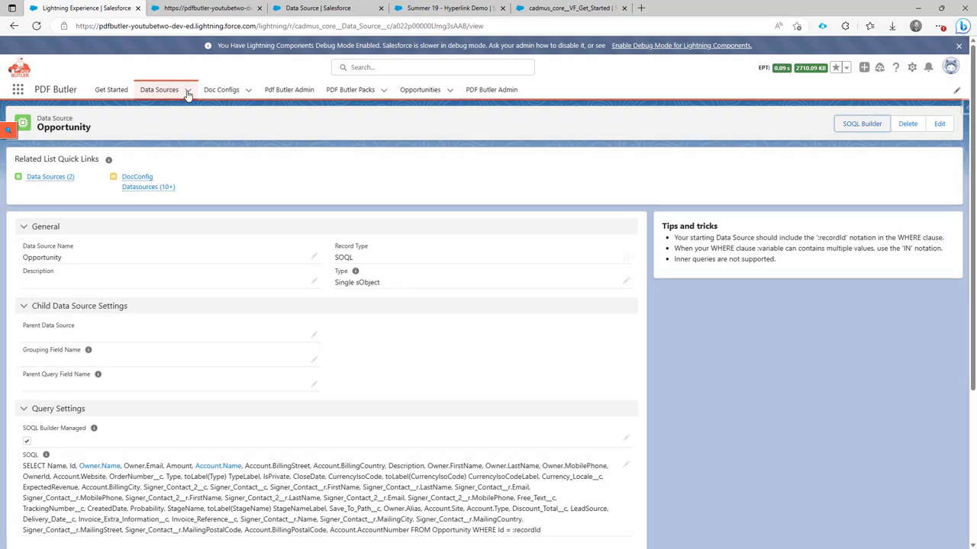
Step: Create and save a SOQL data source named 'Demo' with type Single sObject
click(188, 92)
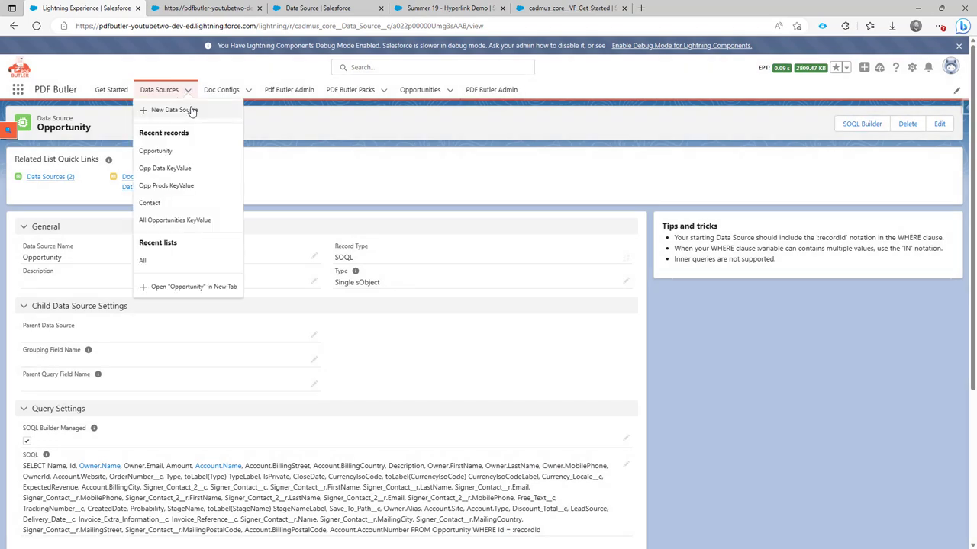
click(193, 110)
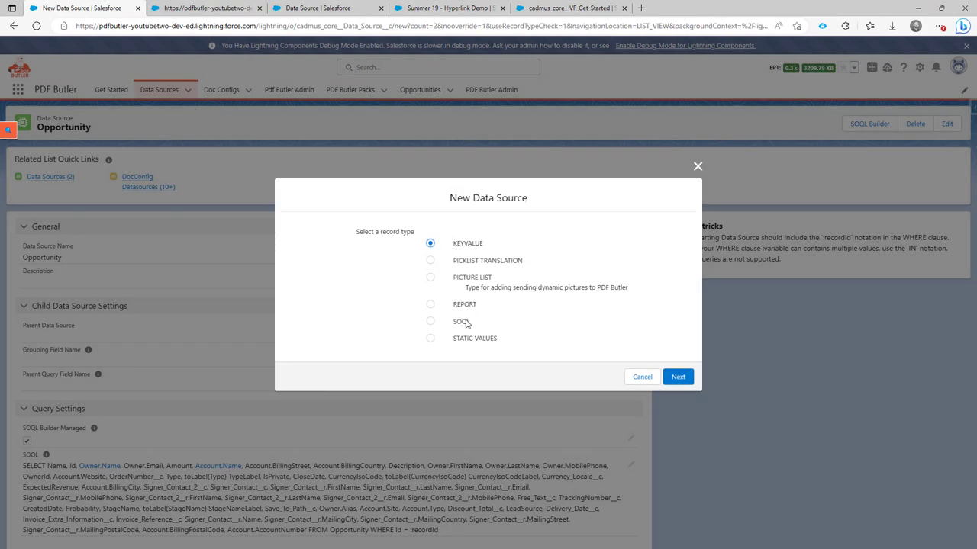
click(464, 322)
click(677, 377)
click(427, 157)
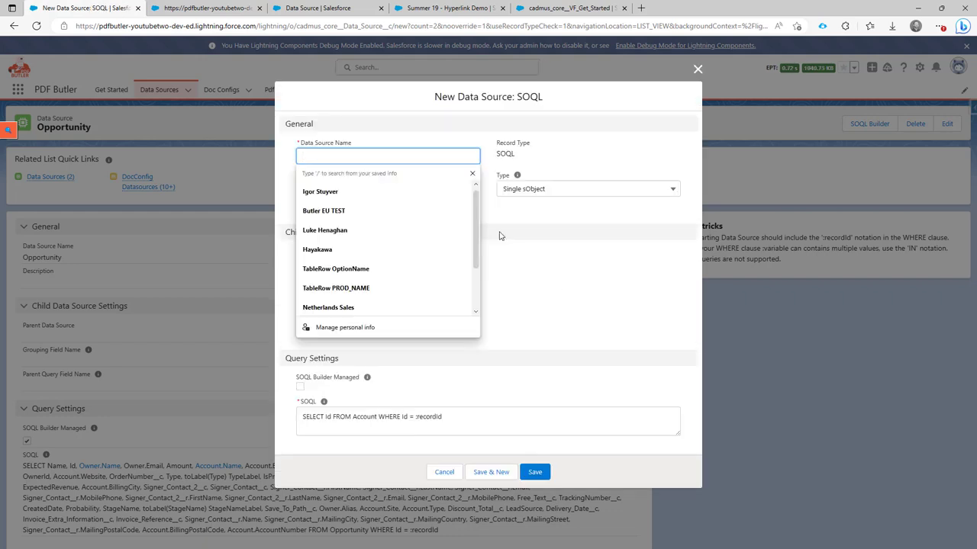
text(Demo)
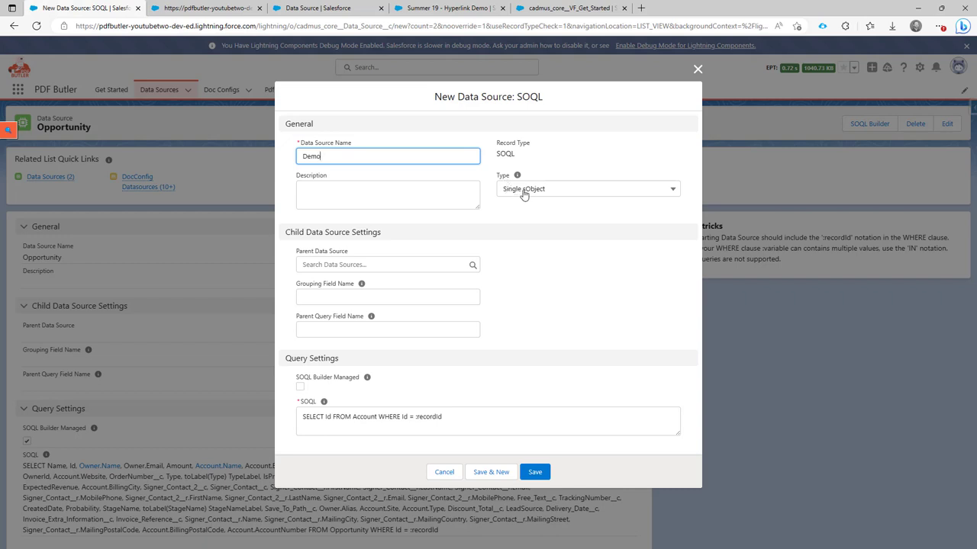
click(523, 192)
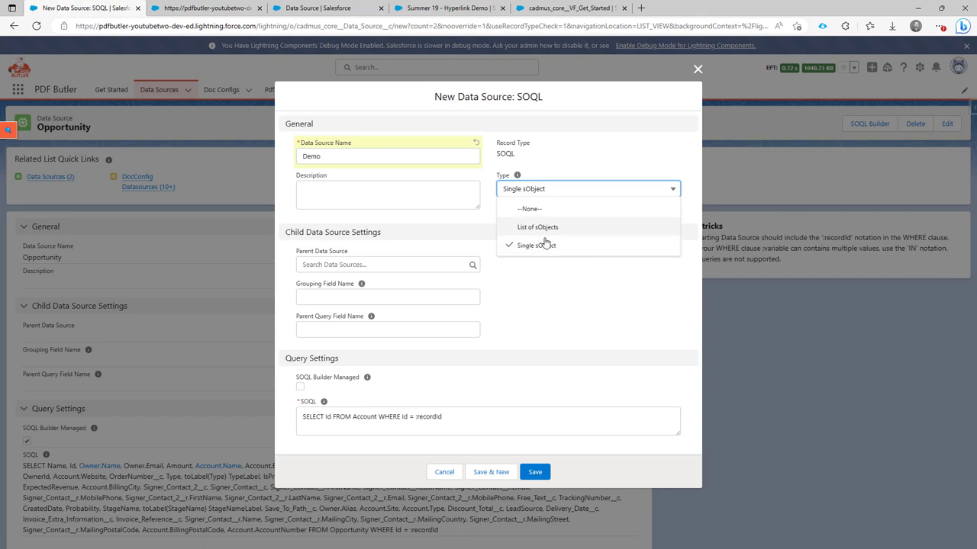
click(551, 280)
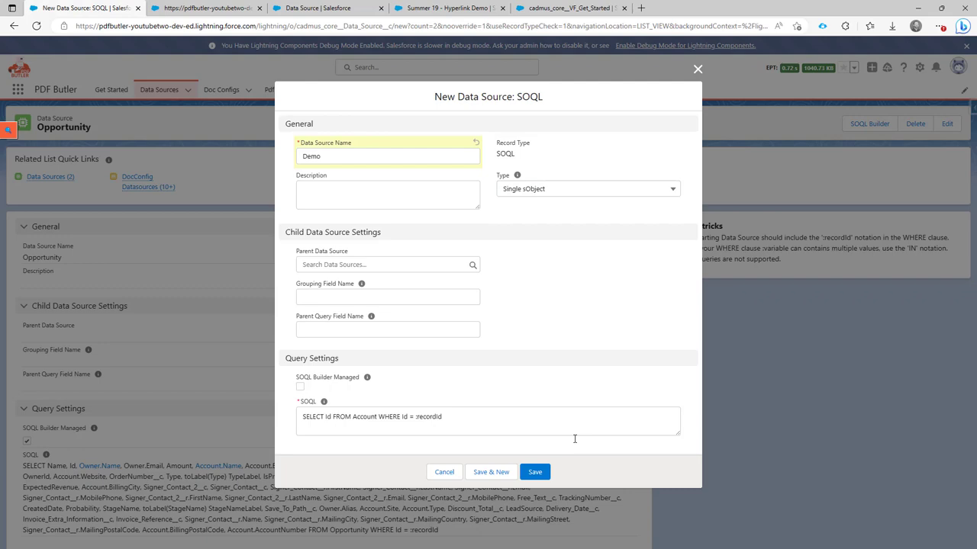
click(538, 475)
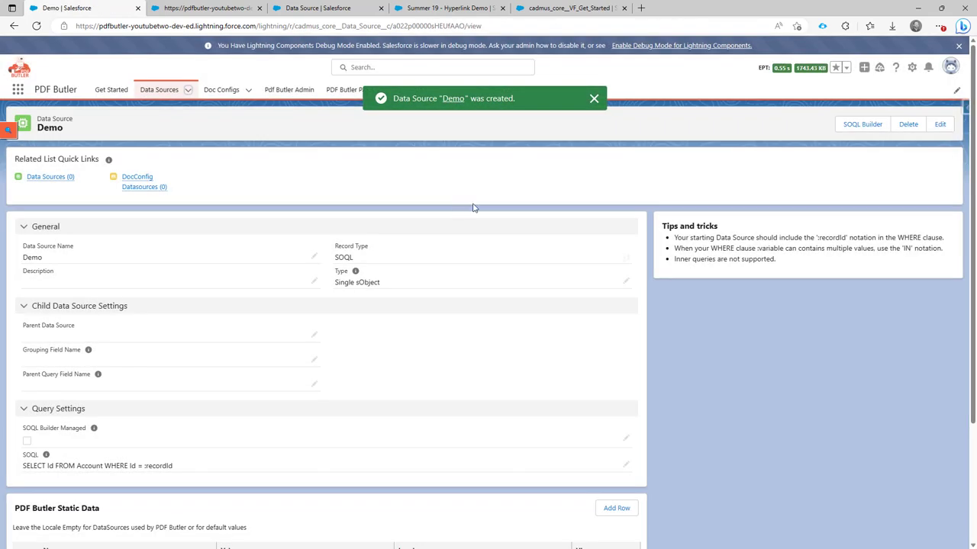
Step: In Demo's SOQL Builder, filter sObjects by 'opp' and select Opportunity as the query object
click(861, 125)
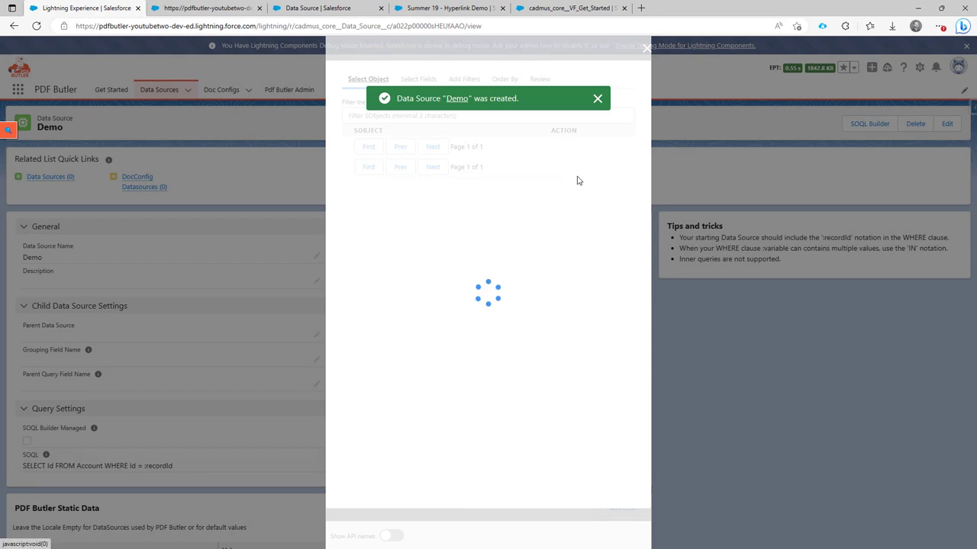
click(502, 115)
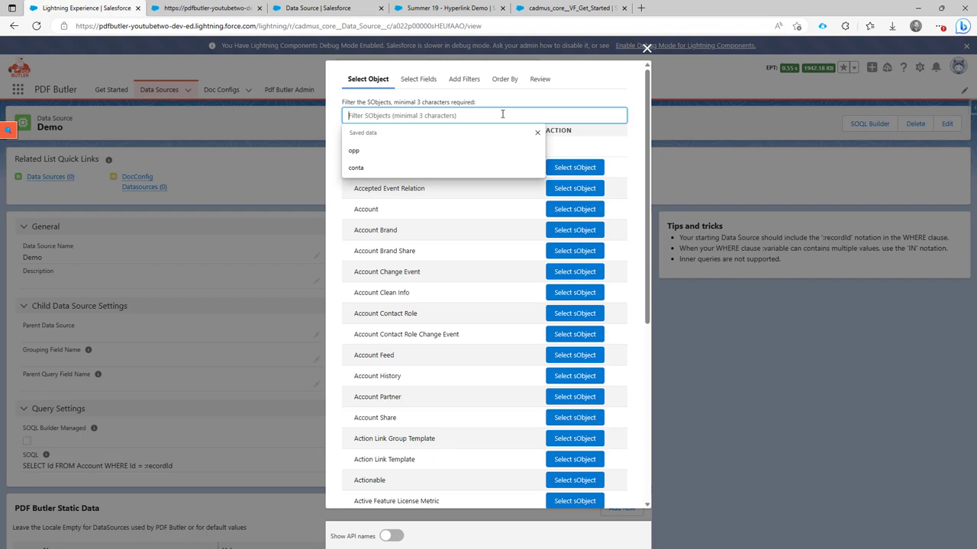
text(opp)
double_click(502, 115)
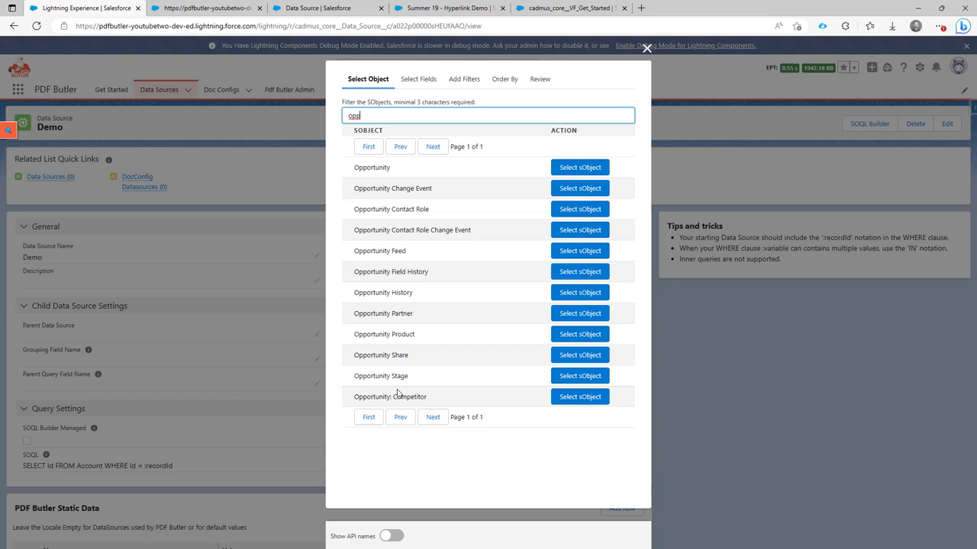
double_click(372, 167)
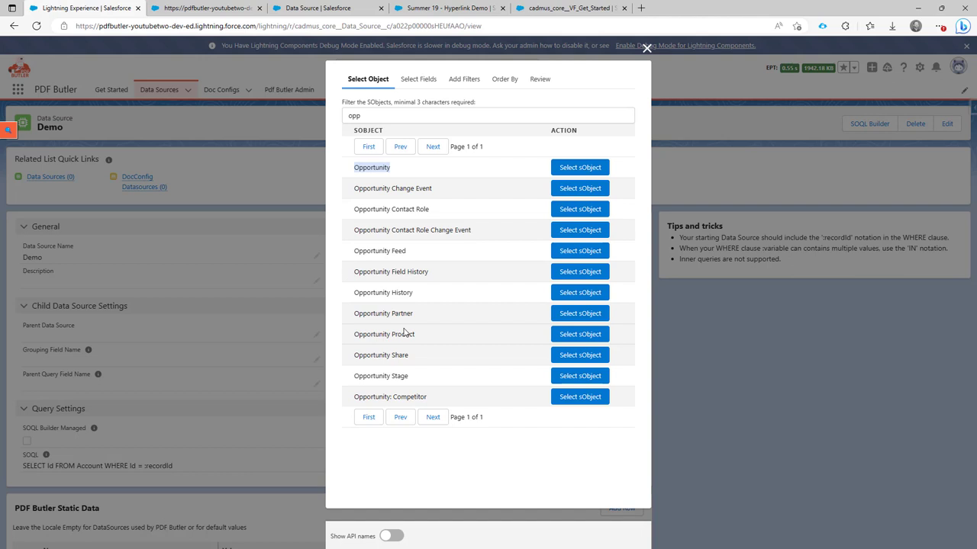
click(392, 537)
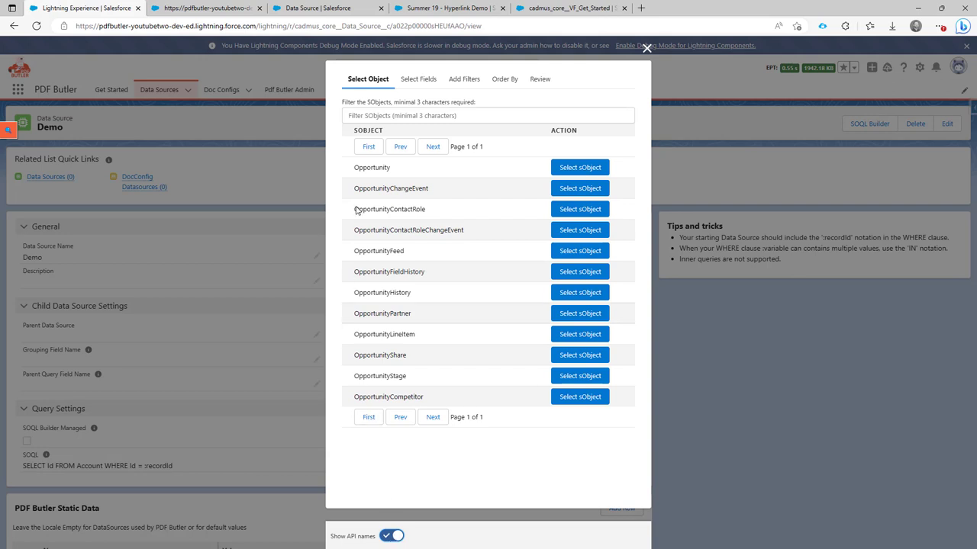
double_click(378, 168)
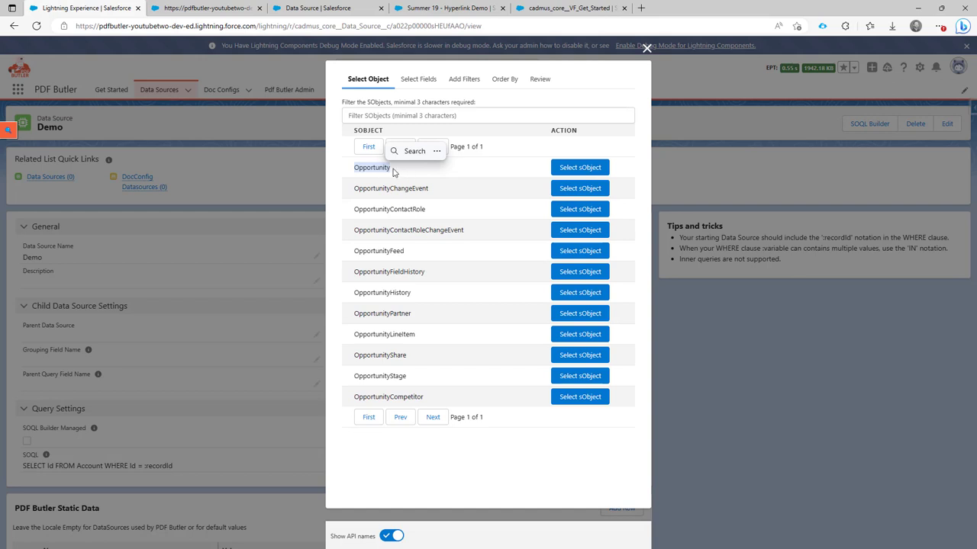
click(393, 267)
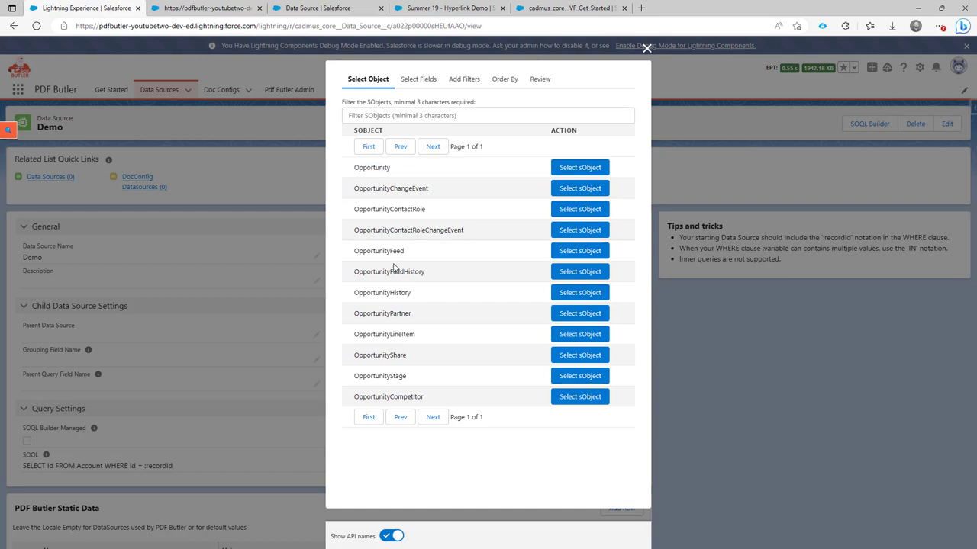
click(394, 537)
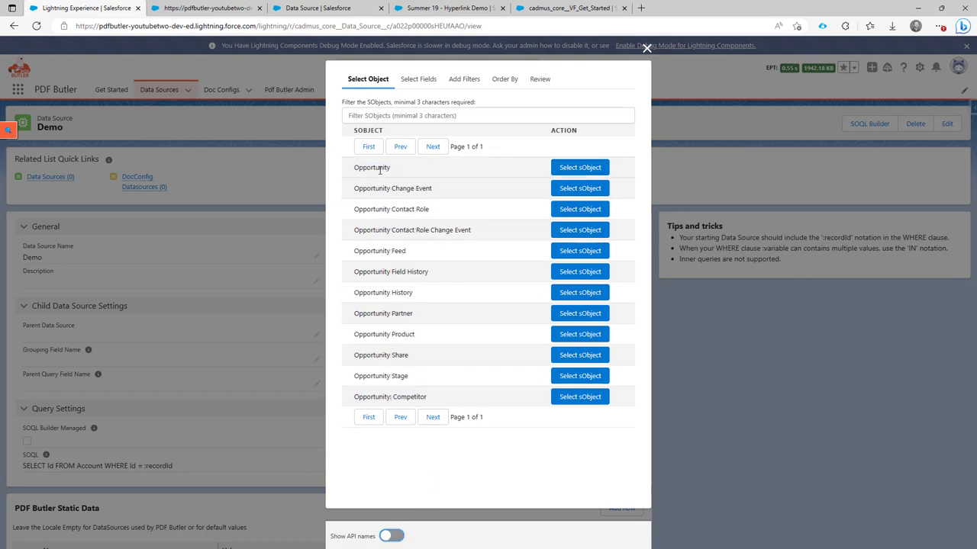
click(569, 174)
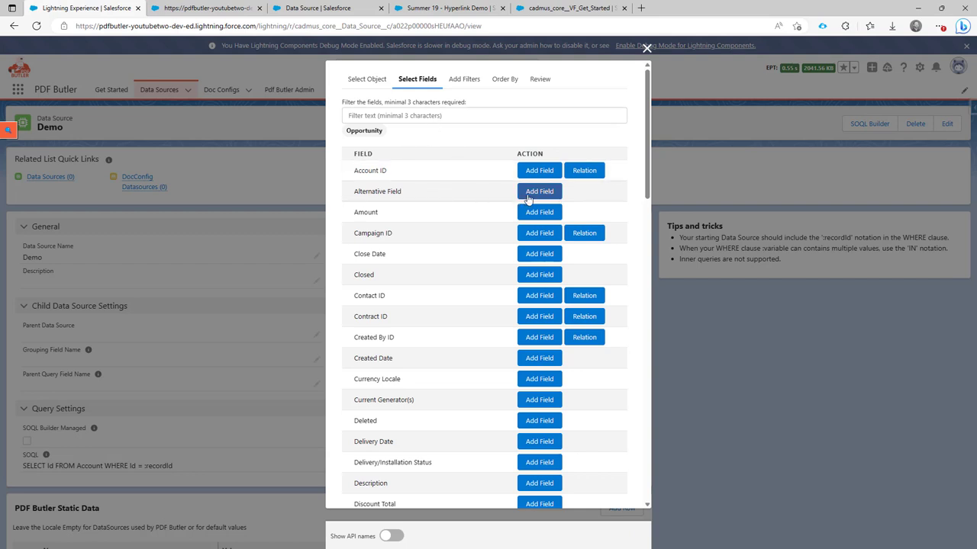
Step: Add Close Date, Opportunity ID and Opportunity Score to the query, then filter fields by 'accou'
click(539, 253)
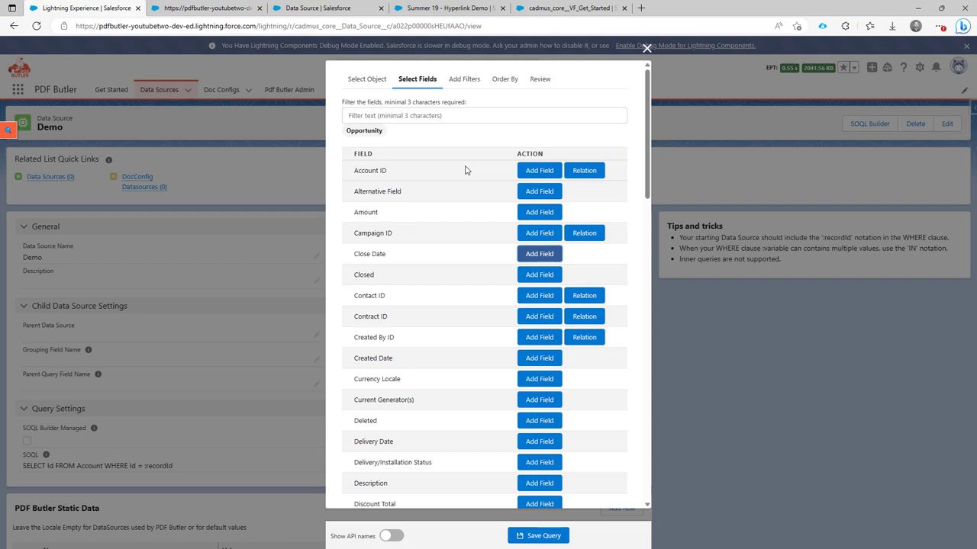
click(454, 116)
text(opp)
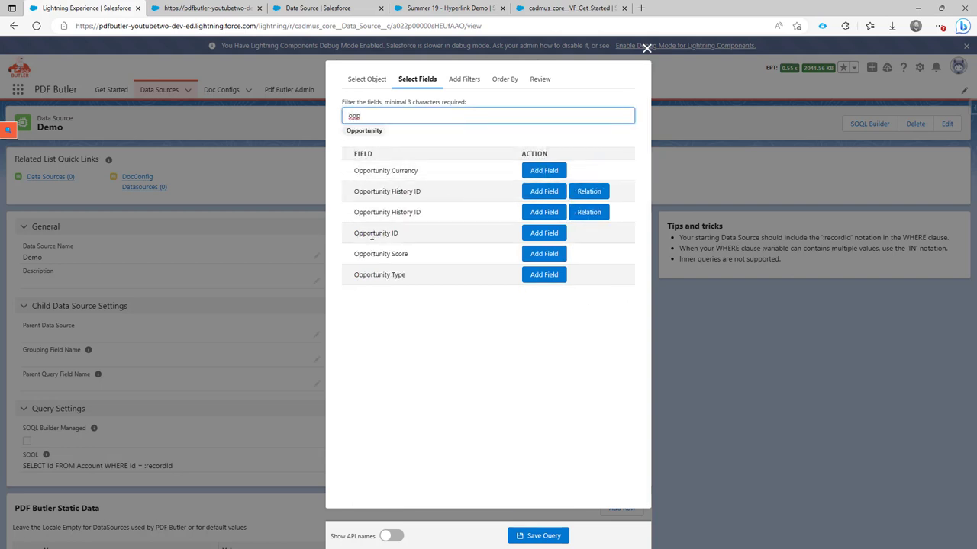
drag(368, 236, 400, 237)
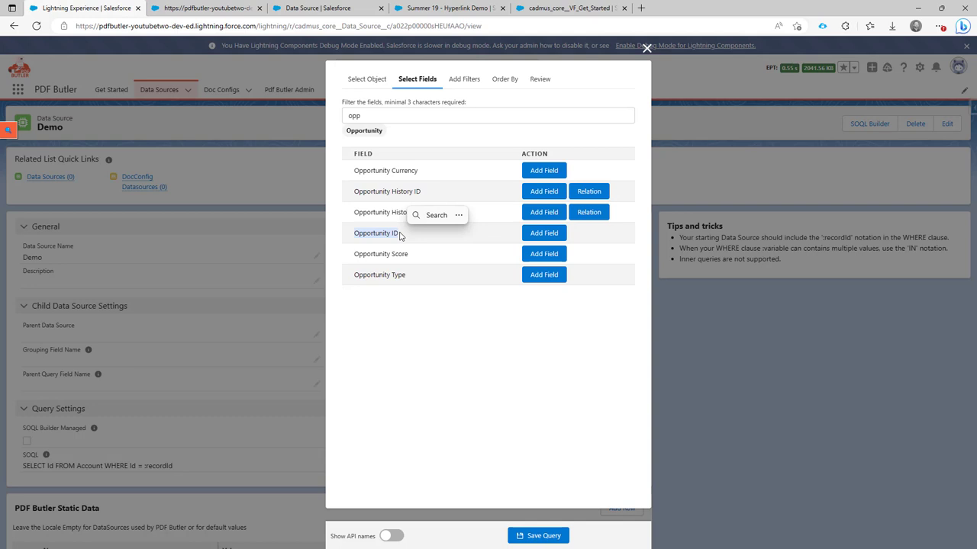
drag(356, 233, 410, 238)
click(541, 236)
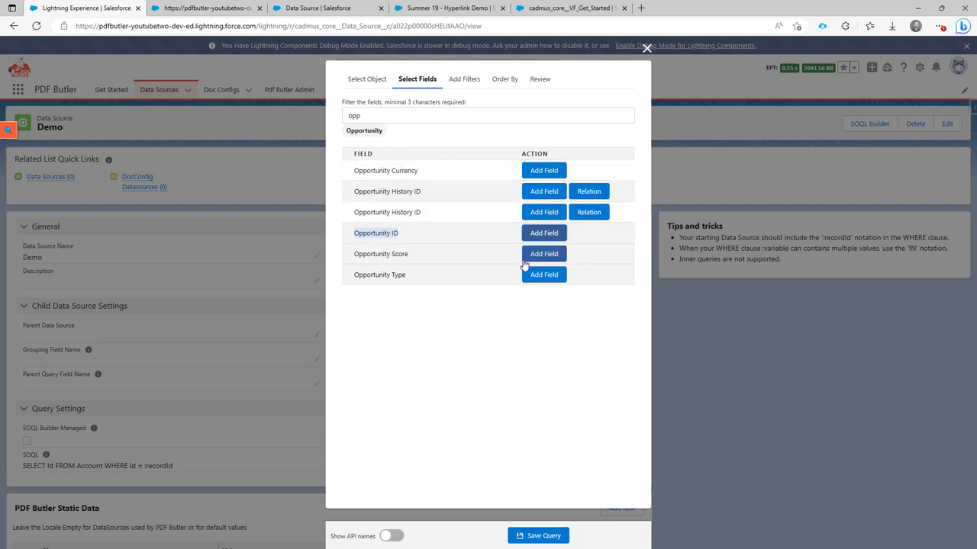
click(543, 255)
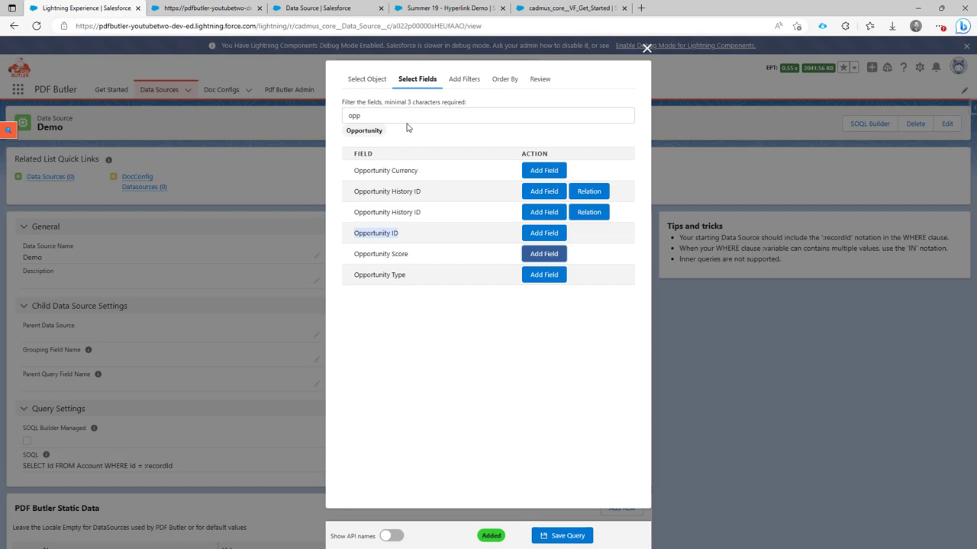
double_click(406, 120)
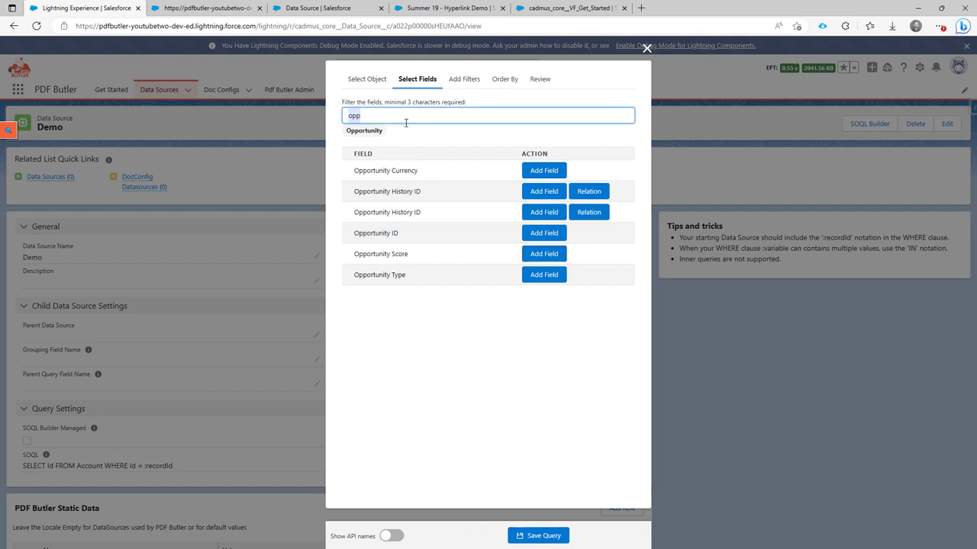
text(accoun)
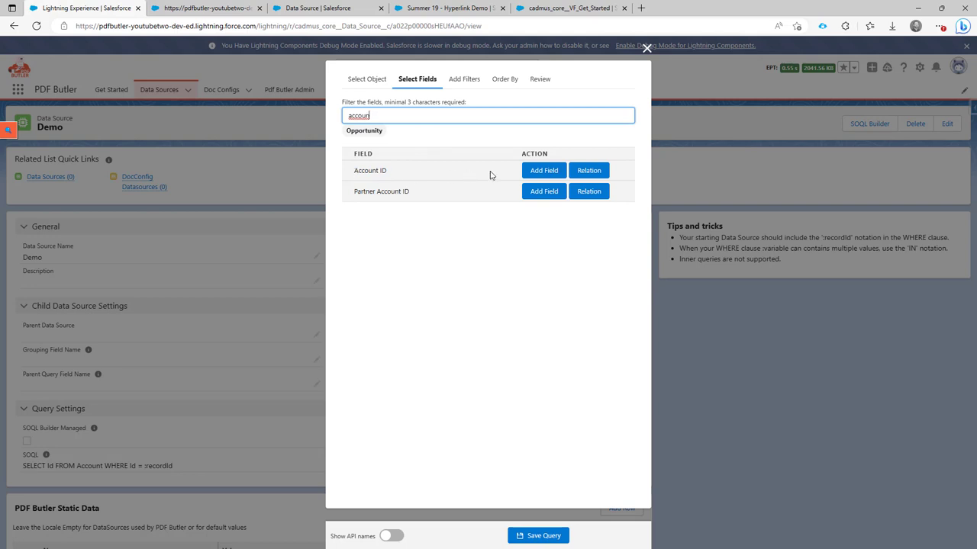
Step: Add Account ID and Account Rating from the related Account
click(599, 171)
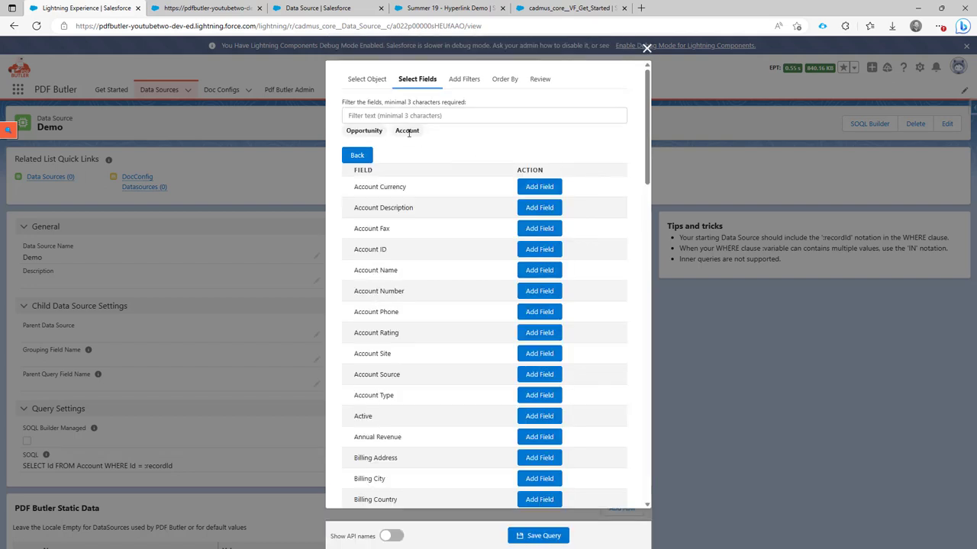
click(539, 249)
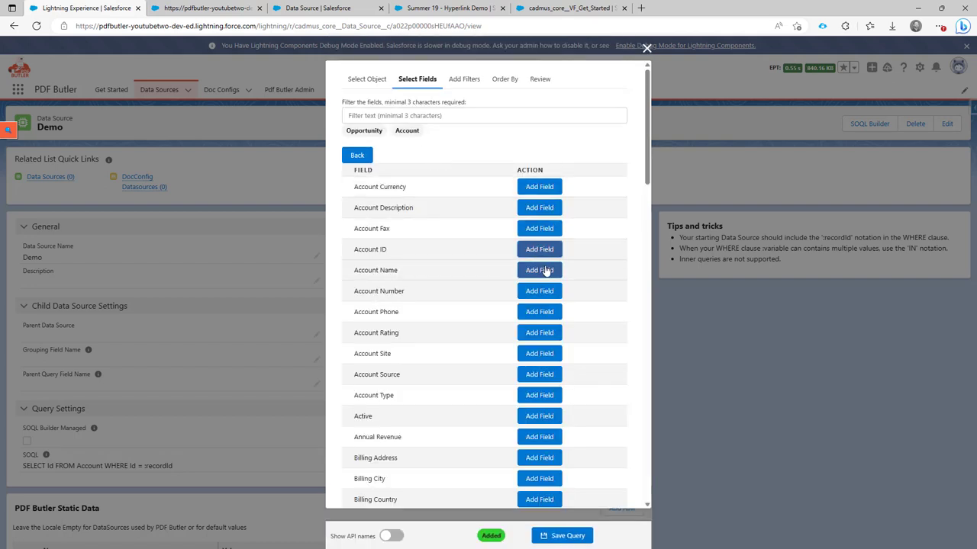
click(543, 332)
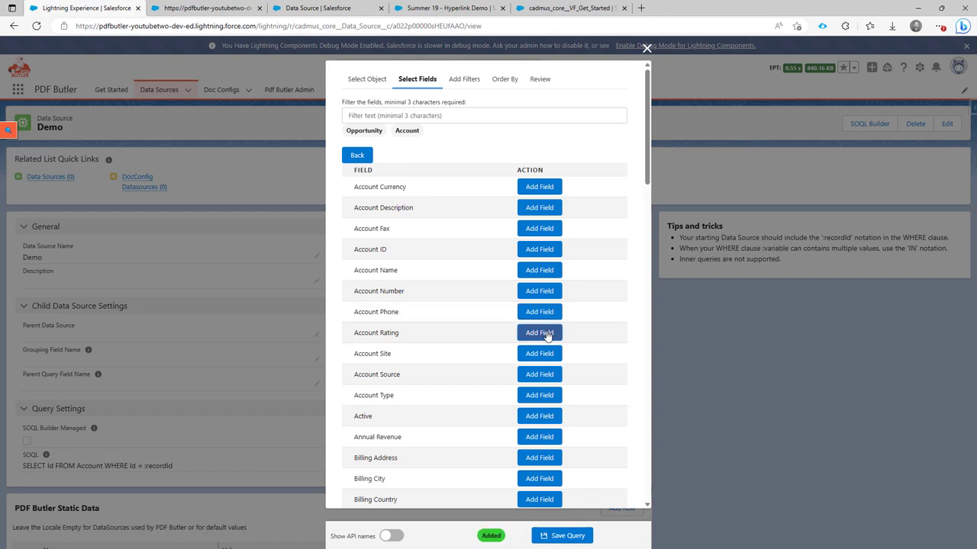
click(433, 116)
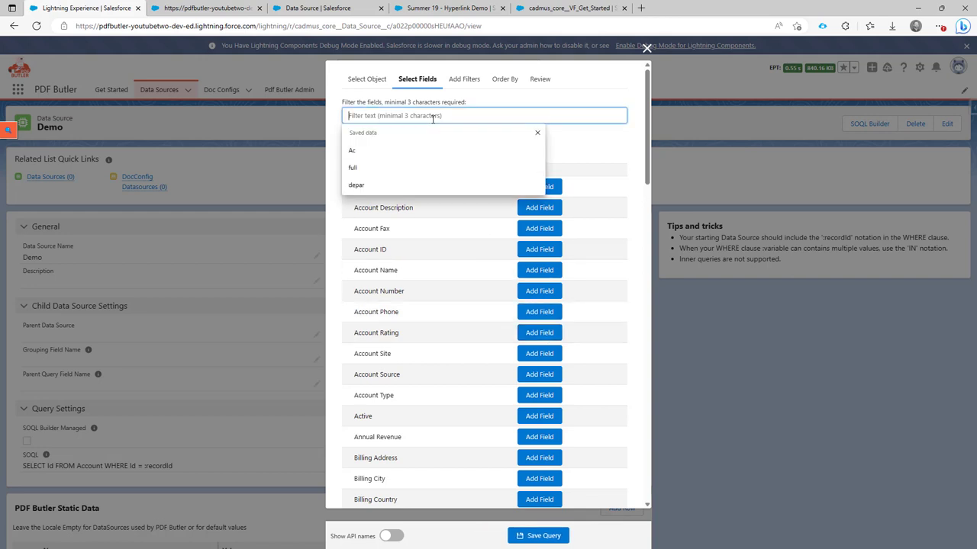
text(owner)
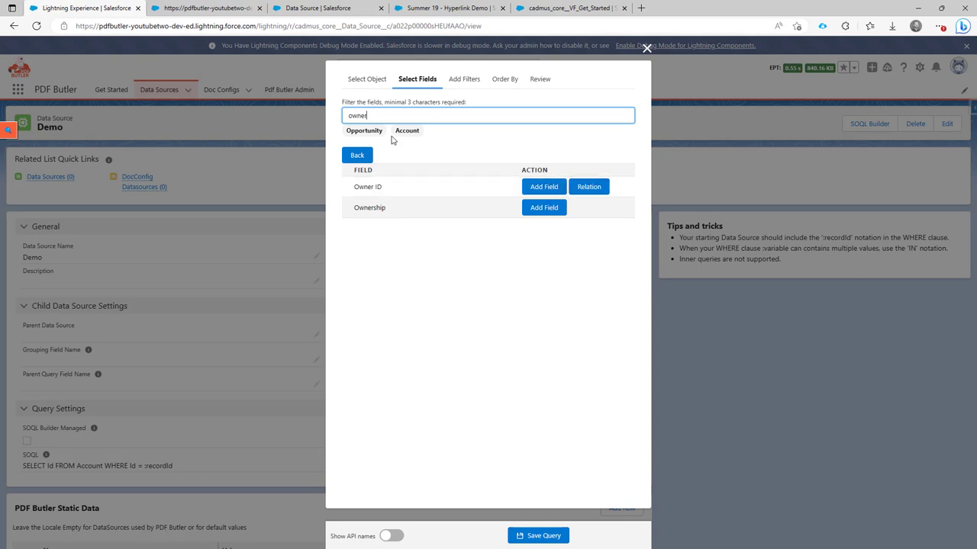
Step: From the opportunity owner's User fields filtered by 'nam', add First Name
click(593, 190)
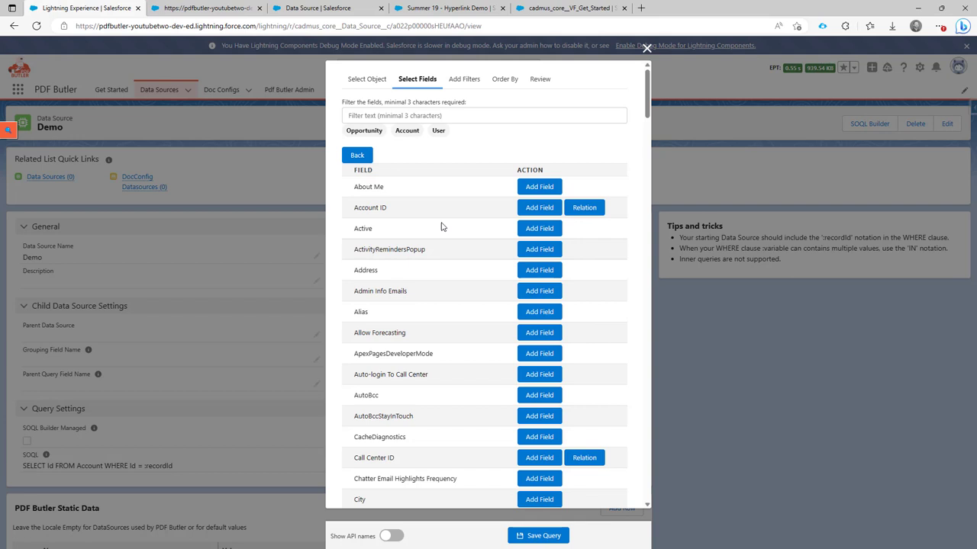
click(409, 120)
click(408, 118)
text(nam)
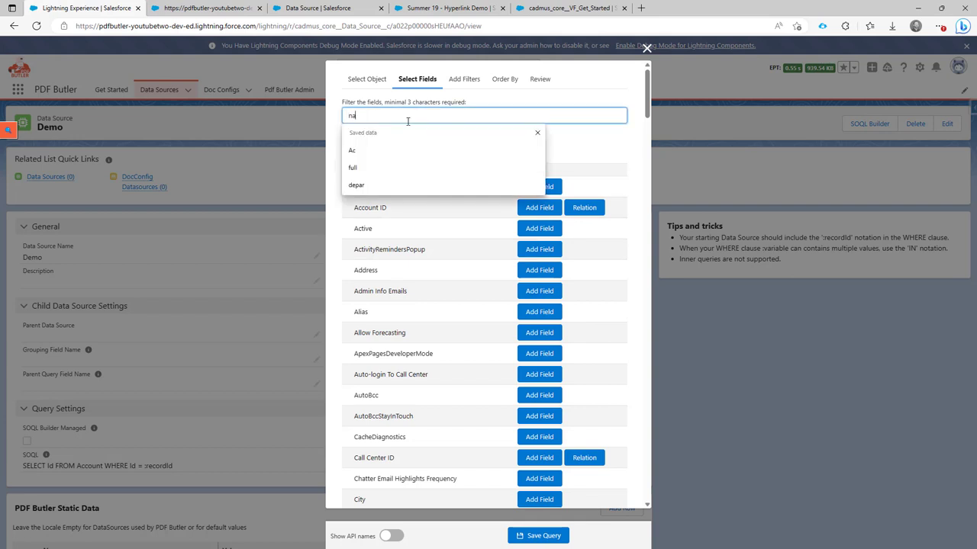
click(551, 228)
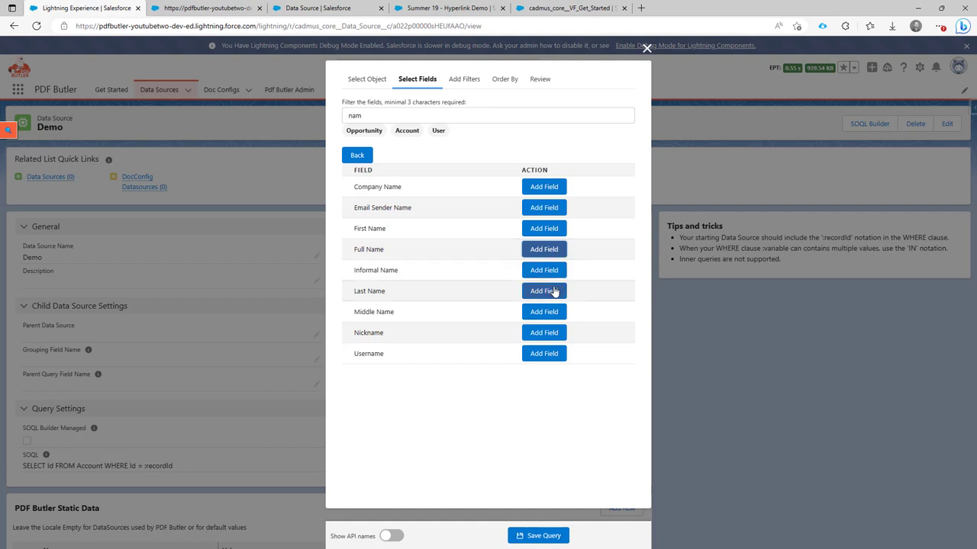
Step: Add the owner's Email field, then return to the Account fields
double_click(428, 111)
text(email)
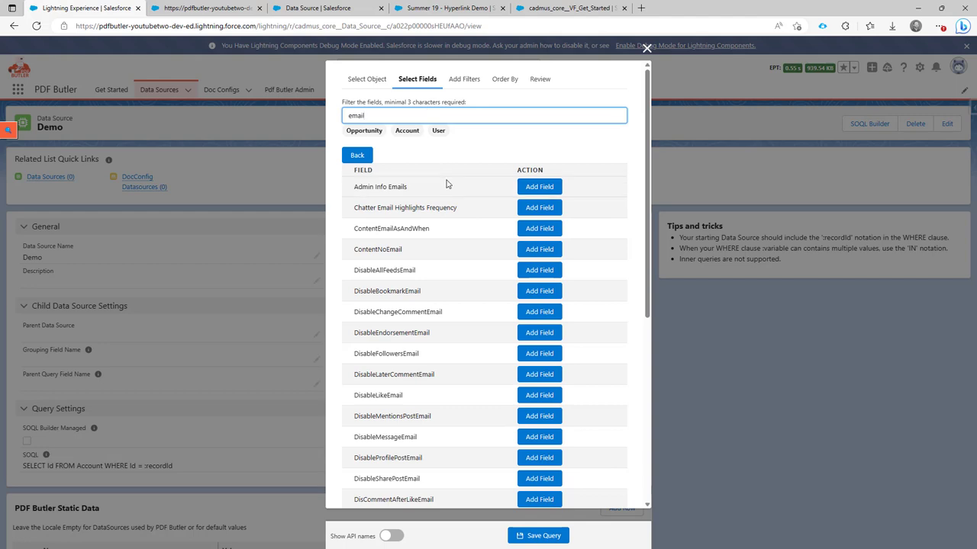
scroll(462, 235, down, 5)
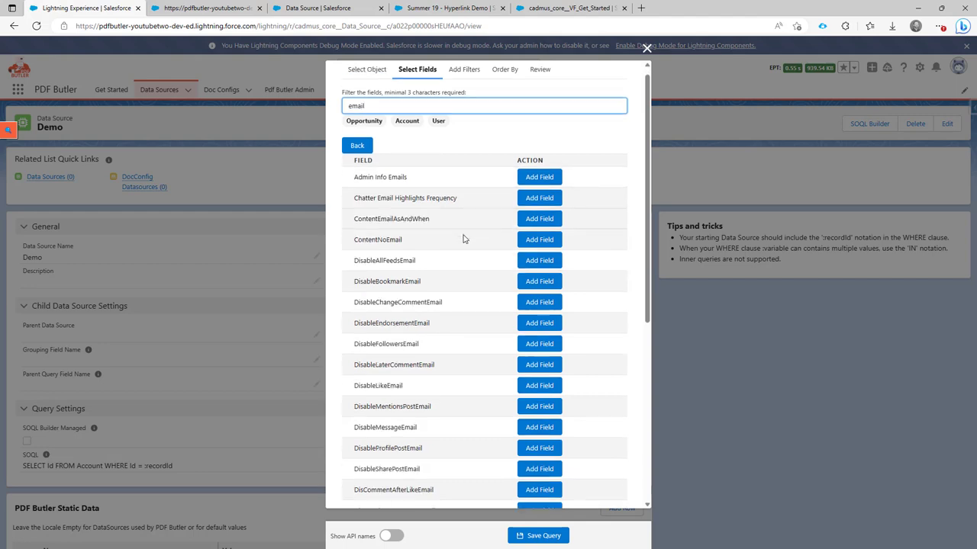
click(527, 235)
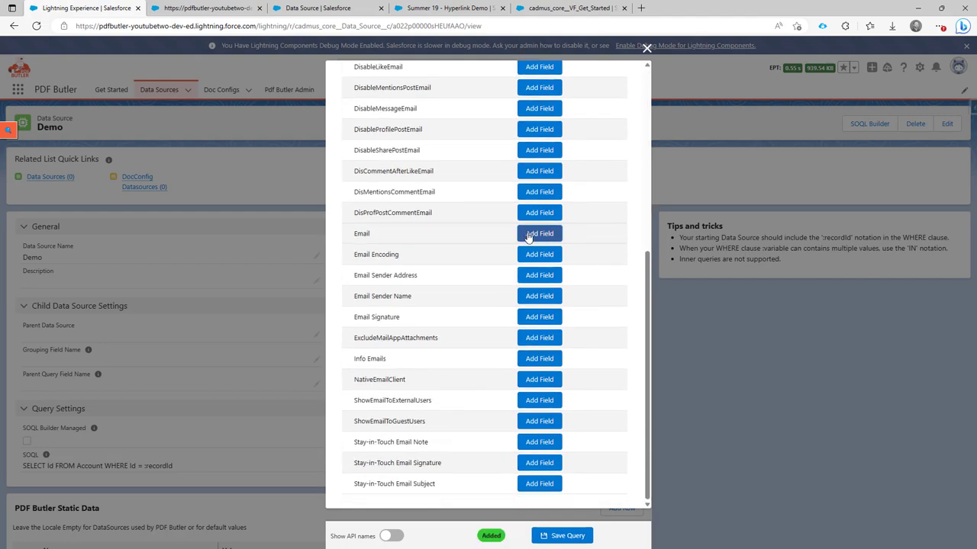
scroll(527, 236, up, 5)
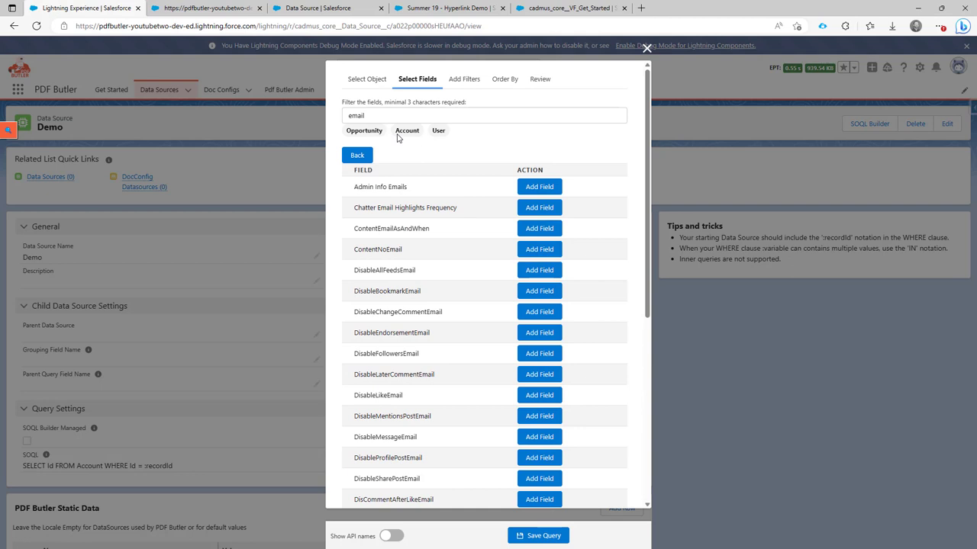
click(357, 155)
Step: Return to the Opportunity fields and attempt to save, declining to save without WHERE filters
click(357, 156)
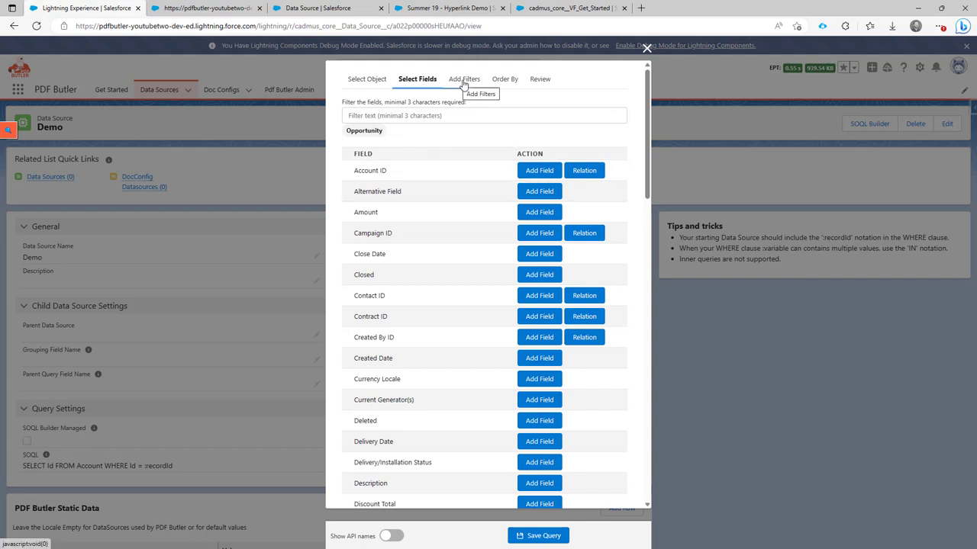
click(542, 536)
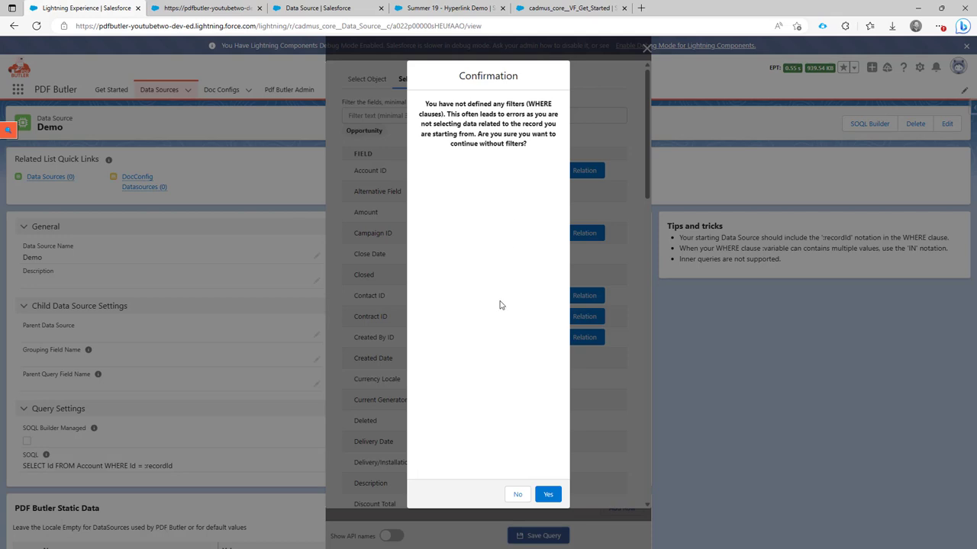
click(517, 497)
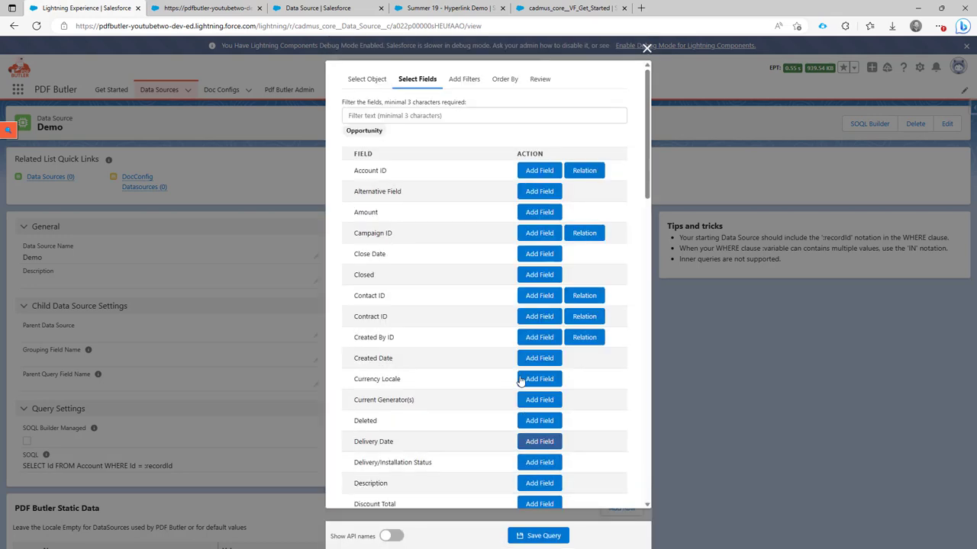
Step: Add a WHERE filter: Opportunity ID equals the recordId
click(459, 85)
click(399, 147)
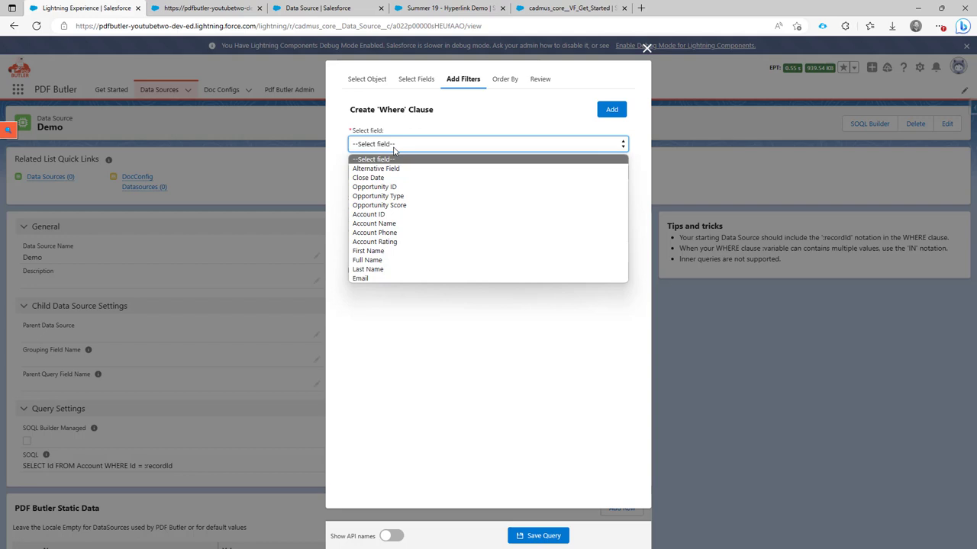
click(391, 188)
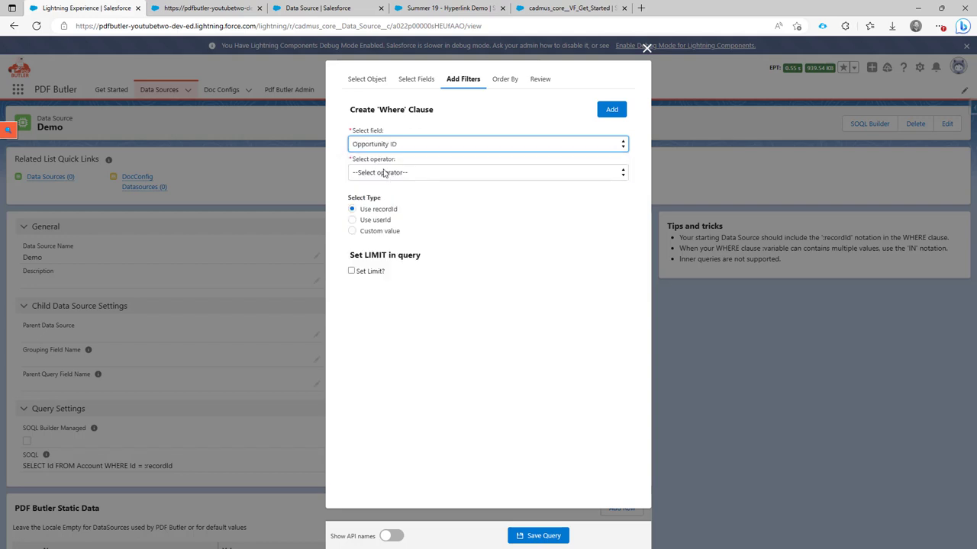
click(382, 172)
click(383, 200)
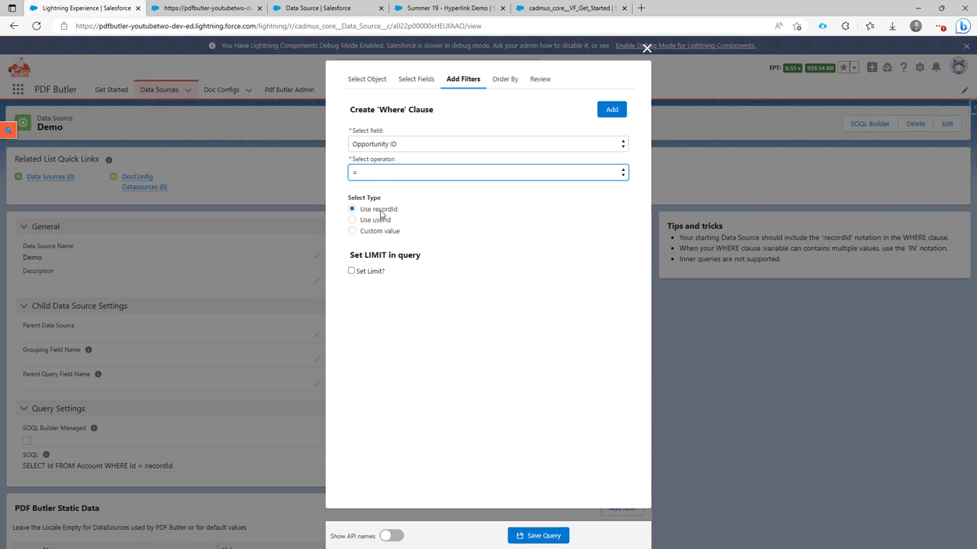
click(610, 113)
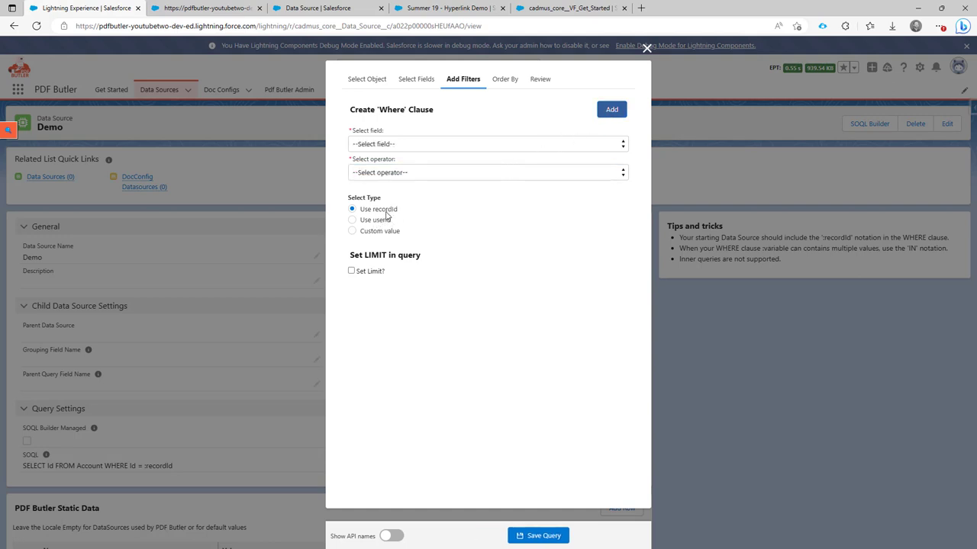
Step: Add a second filter: Account Name LIKE the custom value 'MyAccount'
click(401, 145)
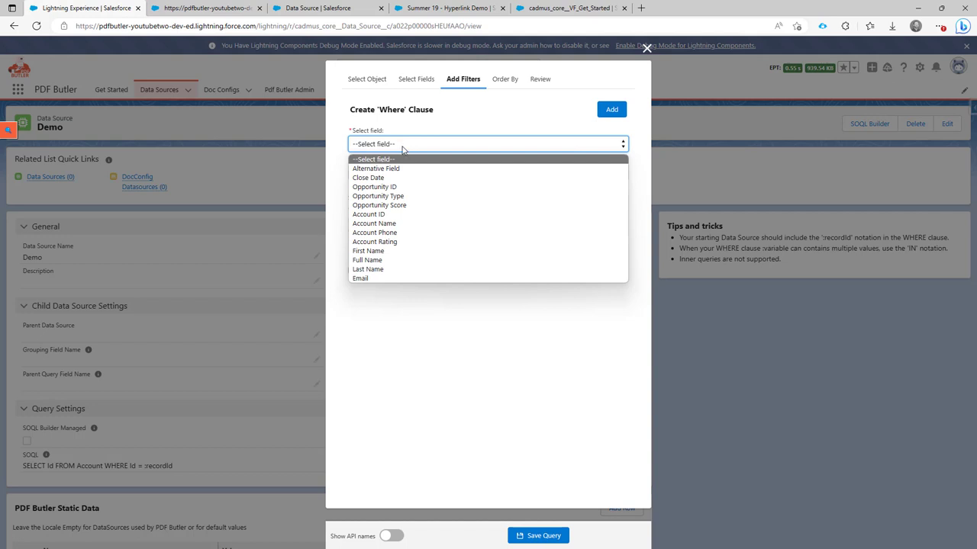
click(402, 145)
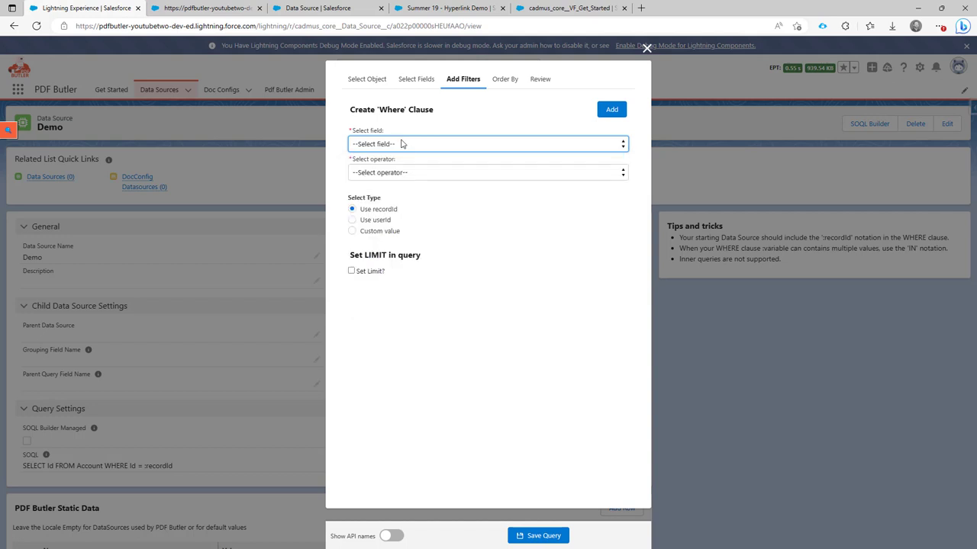
click(384, 222)
click(386, 231)
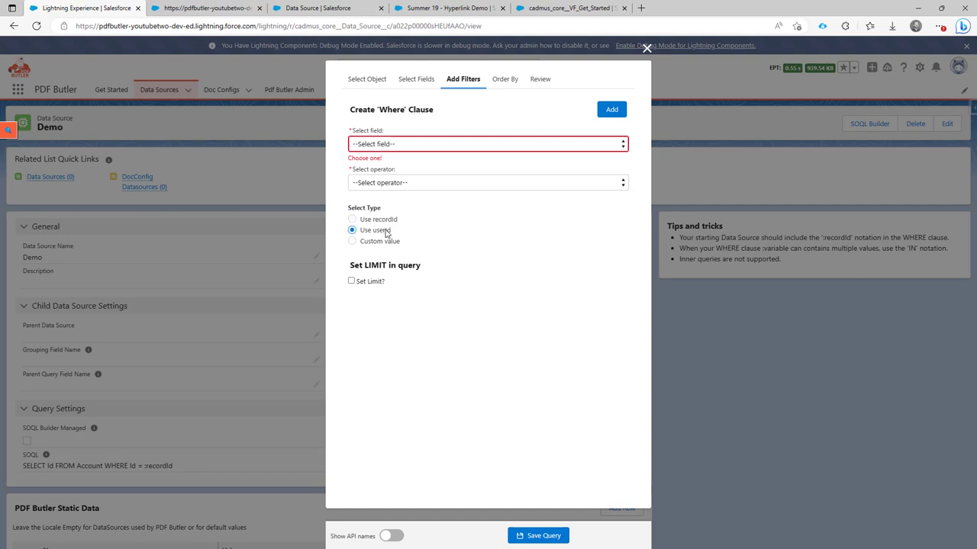
click(395, 145)
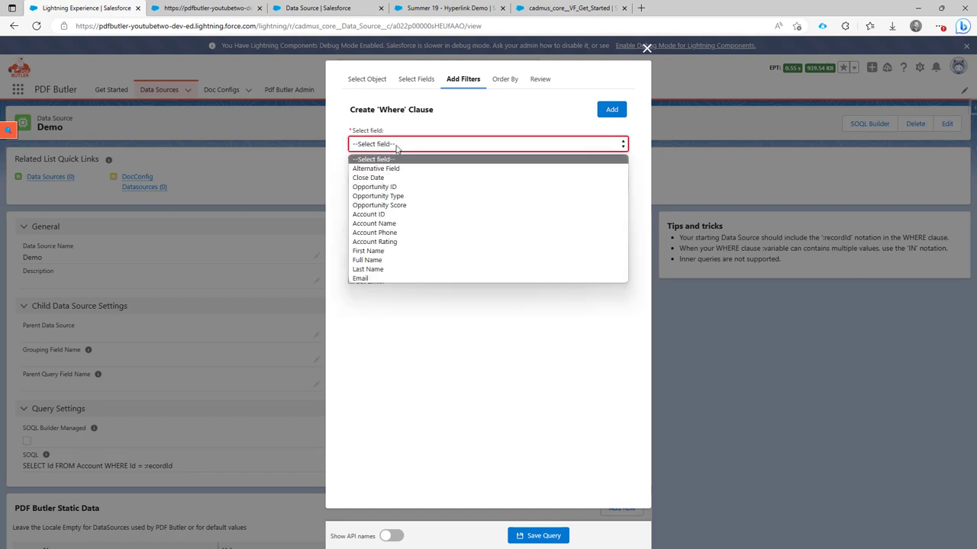
click(418, 223)
click(412, 184)
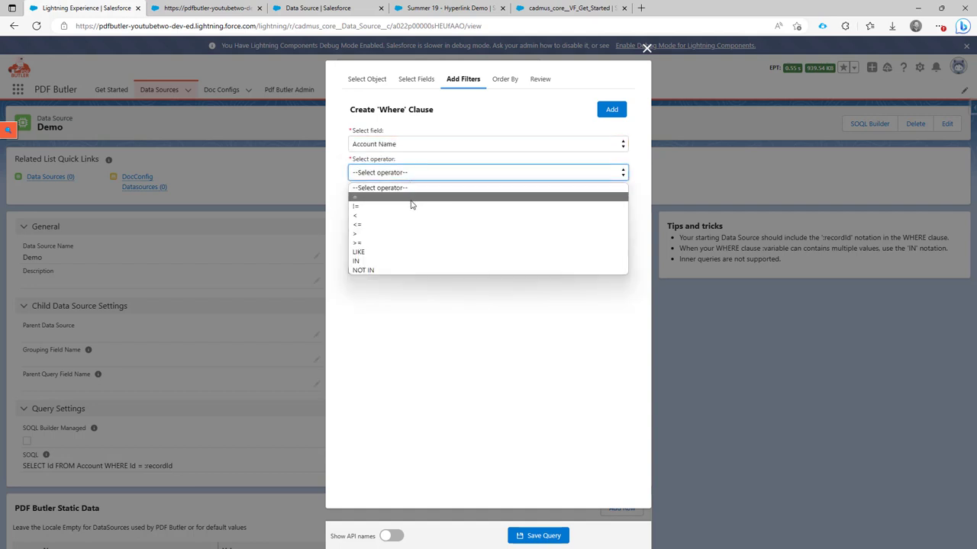
click(416, 252)
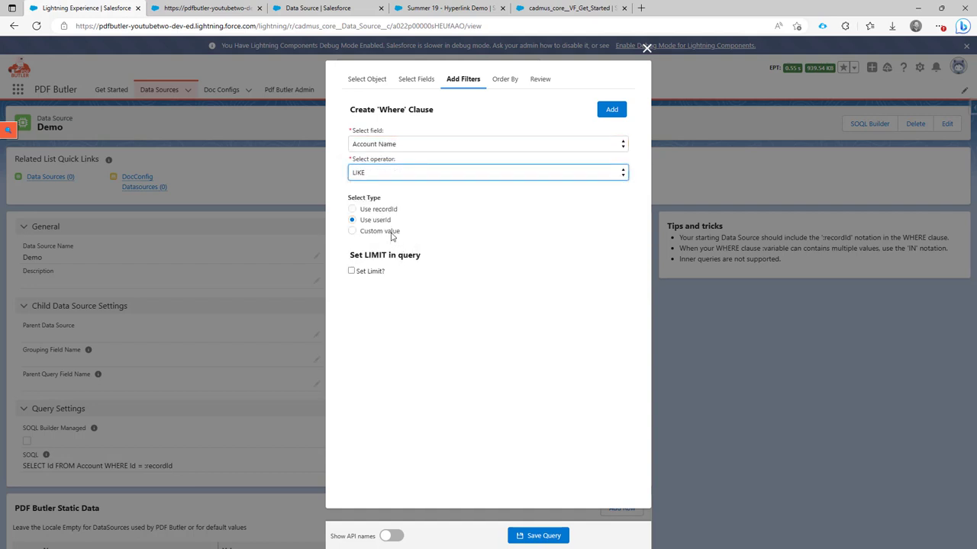
click(389, 232)
click(402, 254)
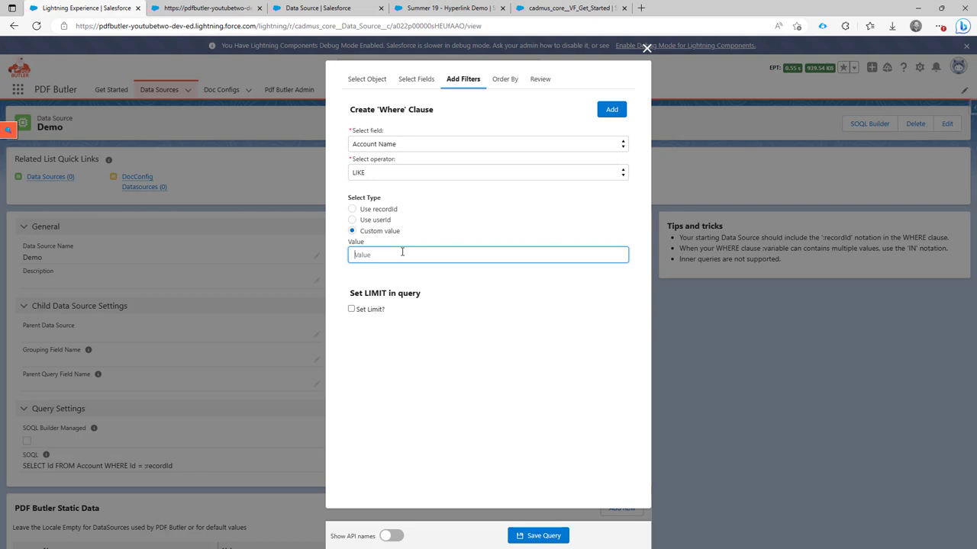
text(MyAccount)
click(622, 110)
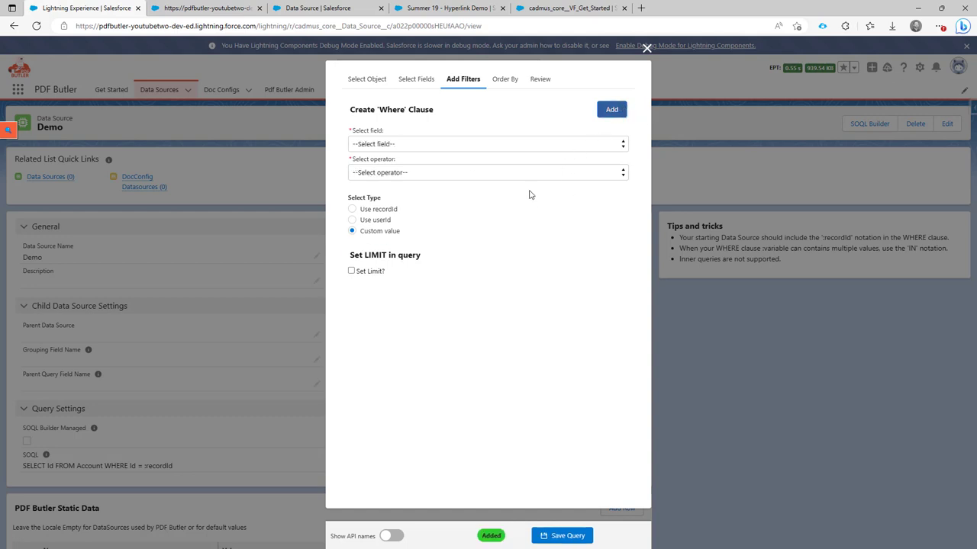
Step: Order the query by Account Name ascending with NULLS FIRST
click(503, 79)
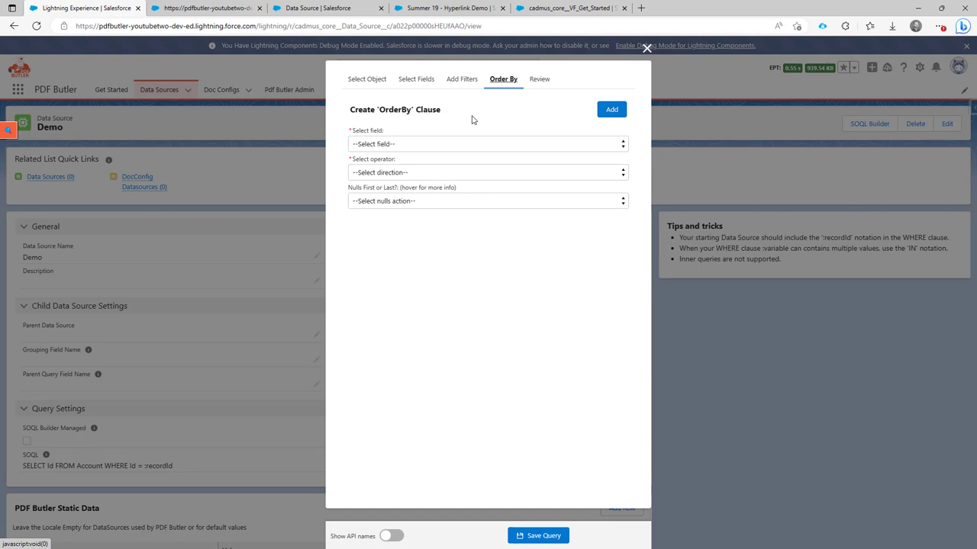
click(417, 147)
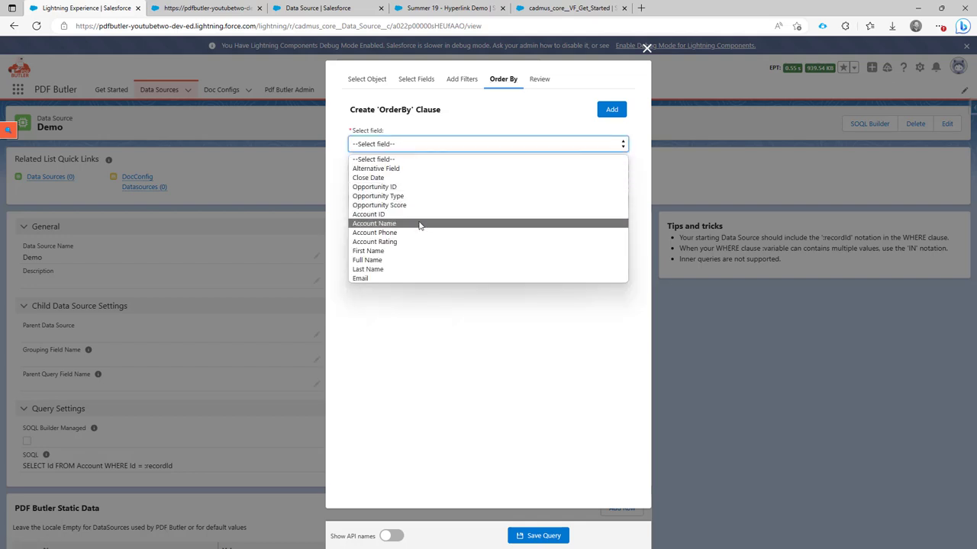
click(419, 224)
click(417, 174)
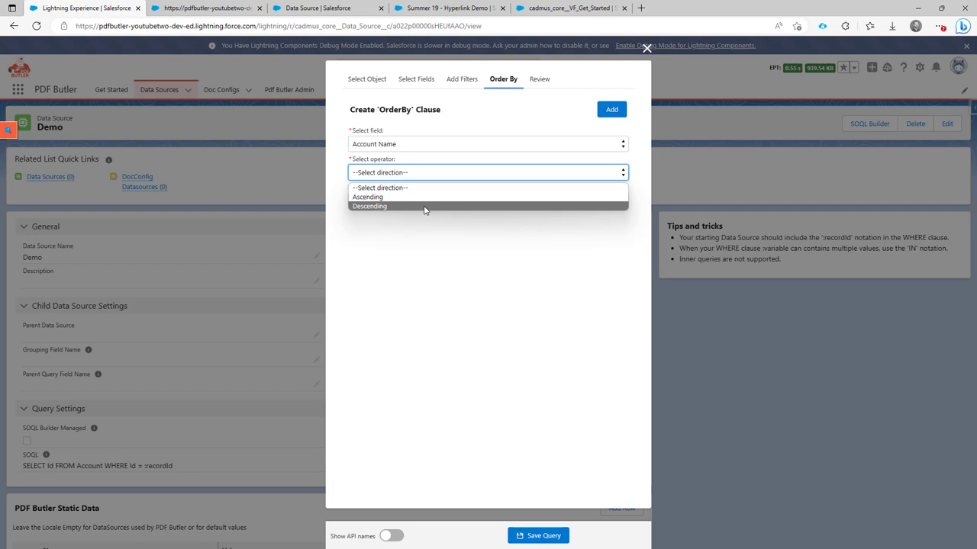
click(409, 197)
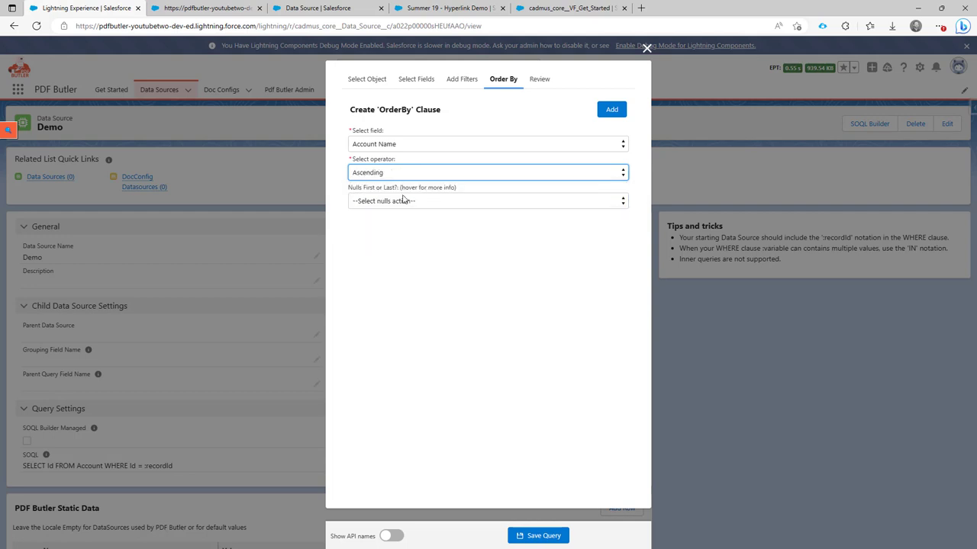
click(405, 200)
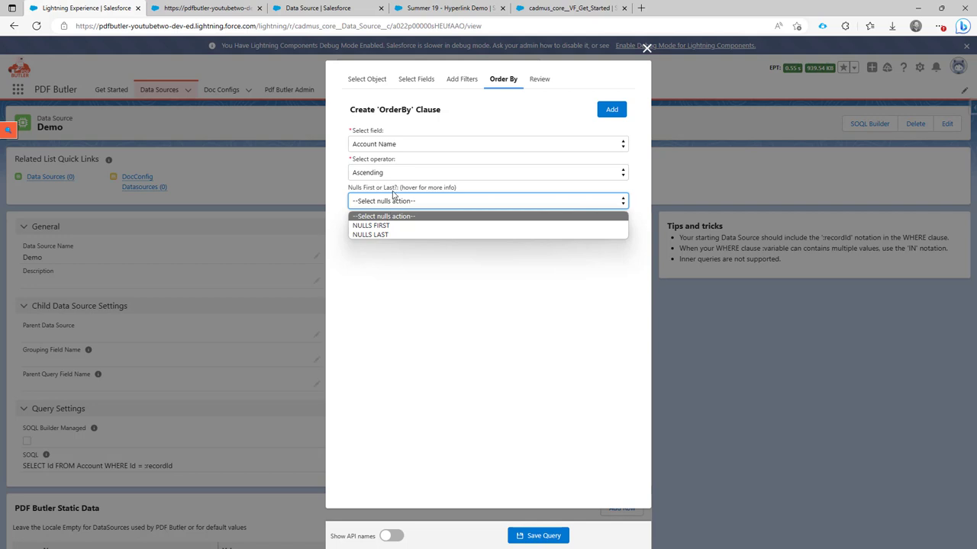
click(383, 229)
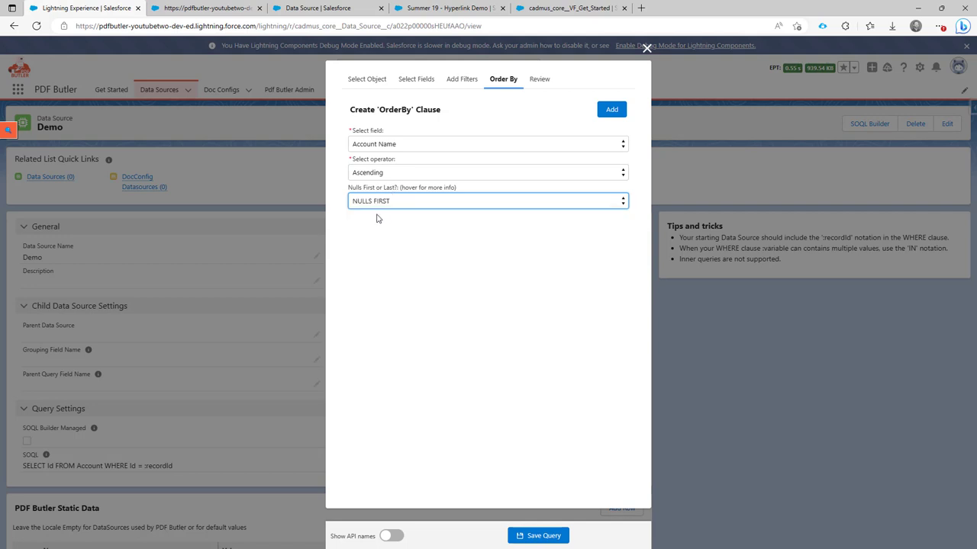
click(602, 115)
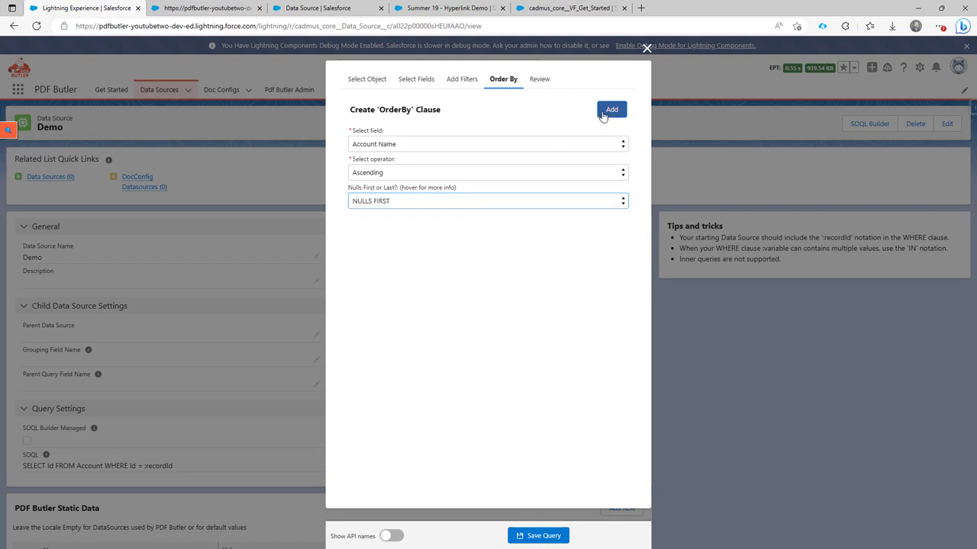
Step: Review the assembled query and inspect the generated SOQL with its MyAccount filter value
click(539, 82)
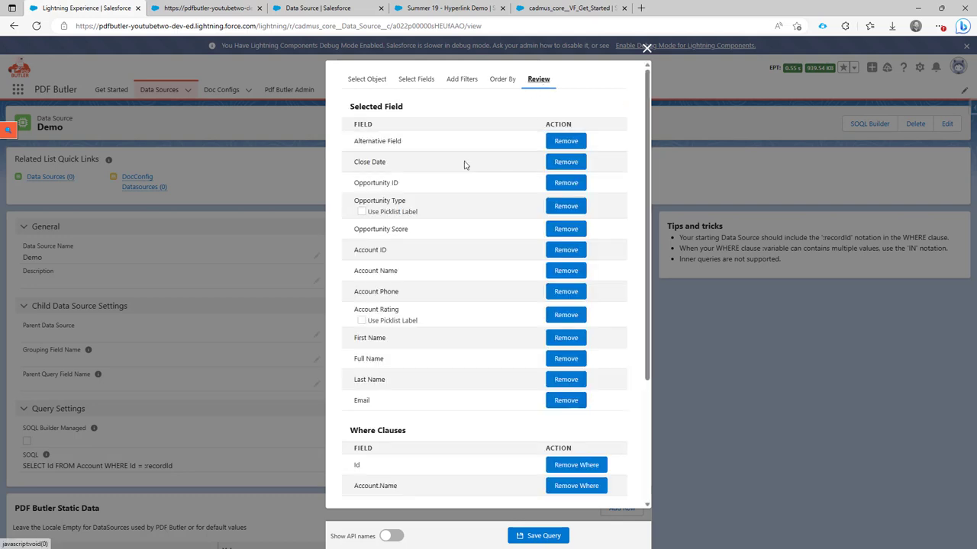
scroll(400, 160, down, 3)
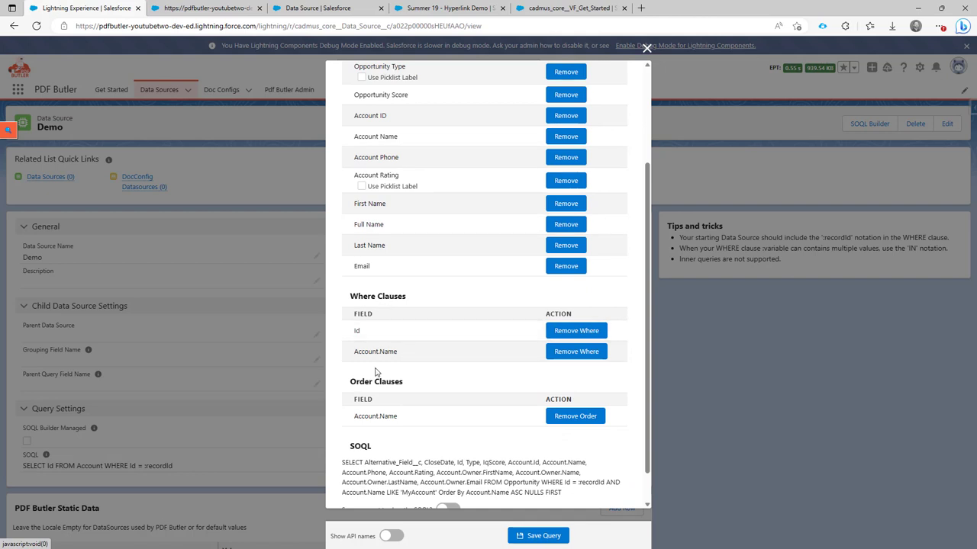
scroll(376, 390, down, 1)
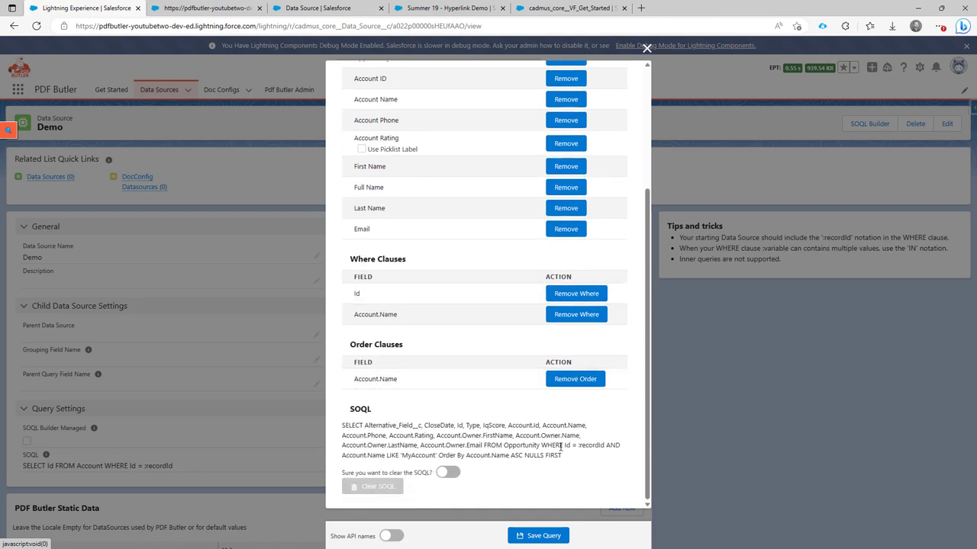
drag(565, 456, 347, 422)
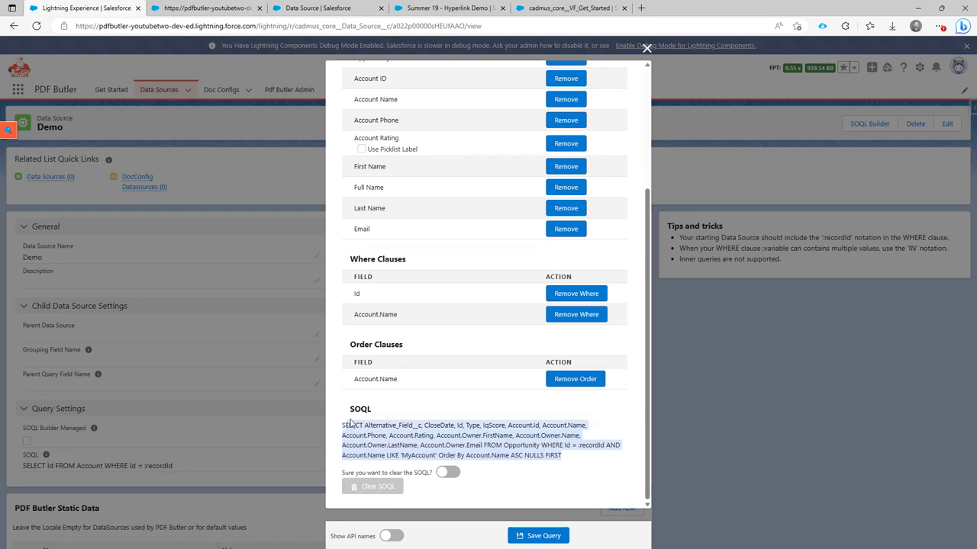
scroll(440, 310, up, 3)
scroll(440, 310, down, 3)
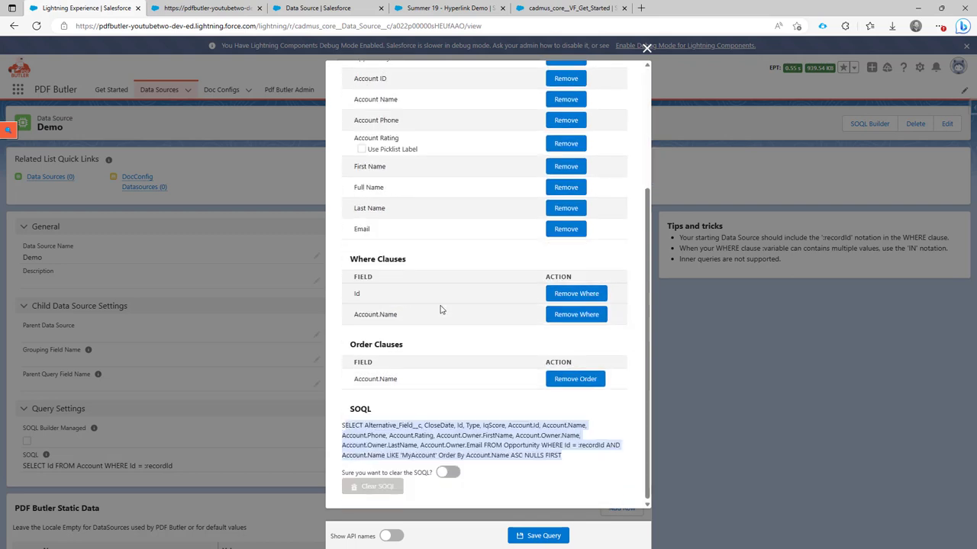
click(401, 455)
drag(401, 455, 417, 455)
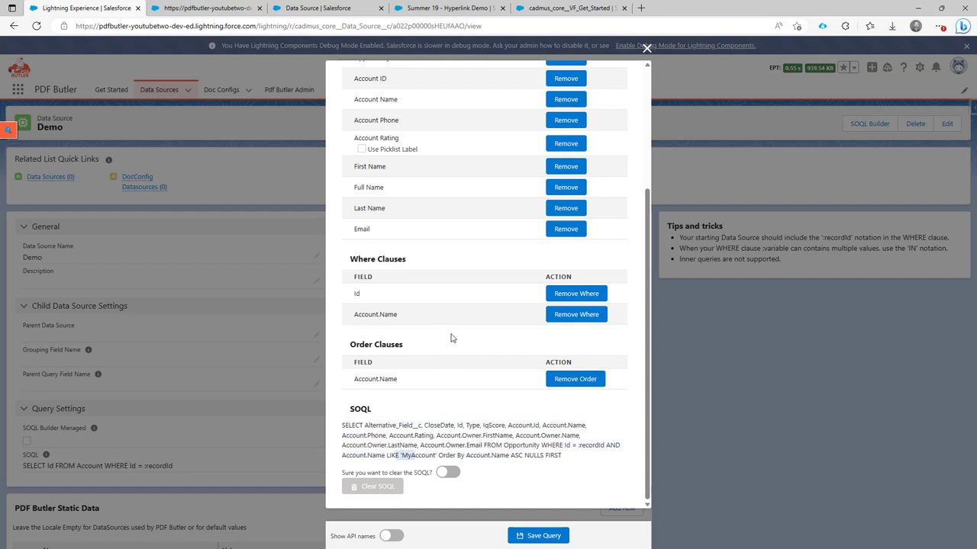
Step: Remove the old Account.Name filter and set up a new Account Name LIKE custom-value filter
click(565, 315)
scroll(477, 312, up, 3)
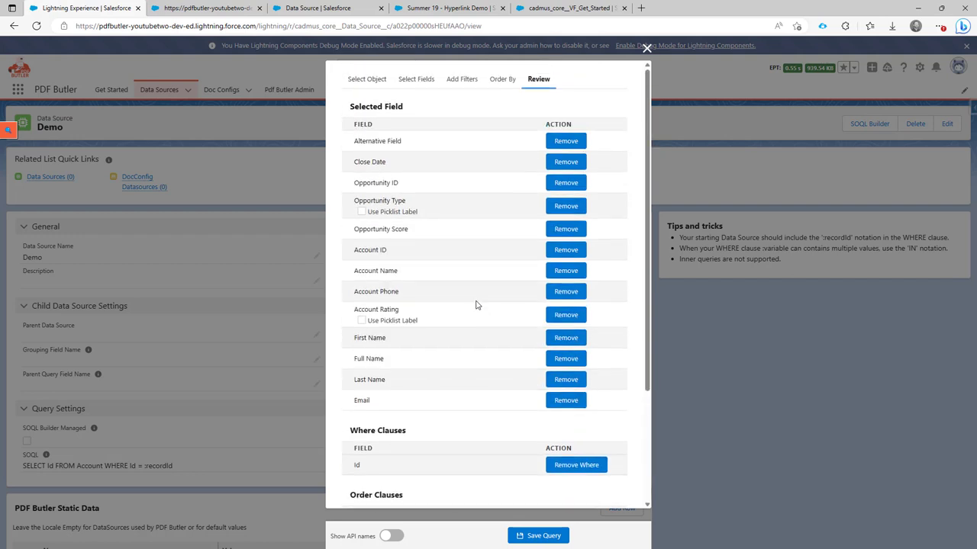
click(459, 81)
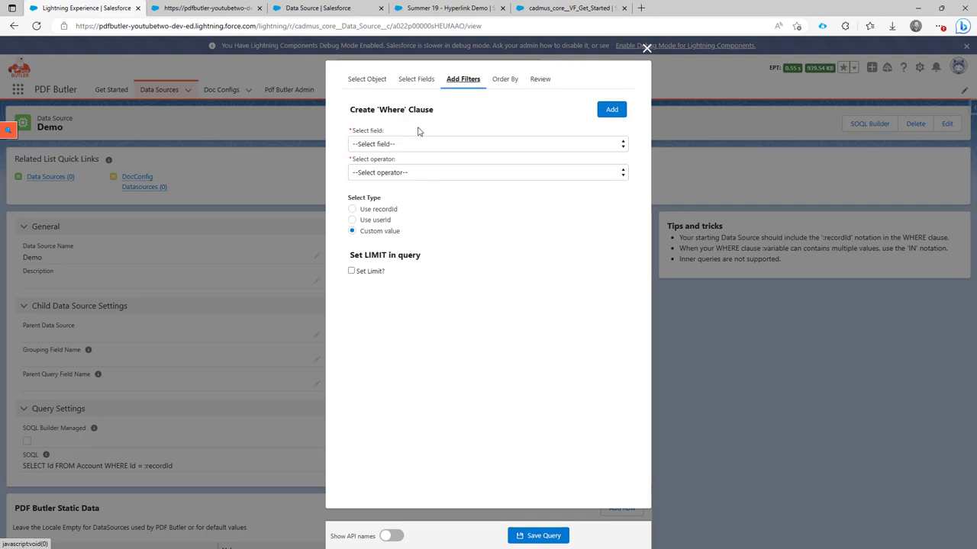
click(416, 144)
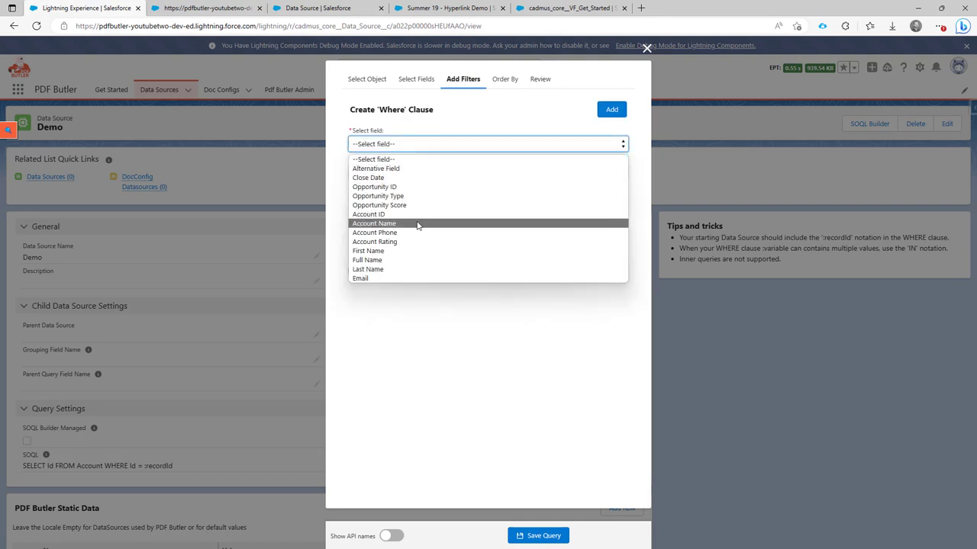
click(419, 223)
click(414, 172)
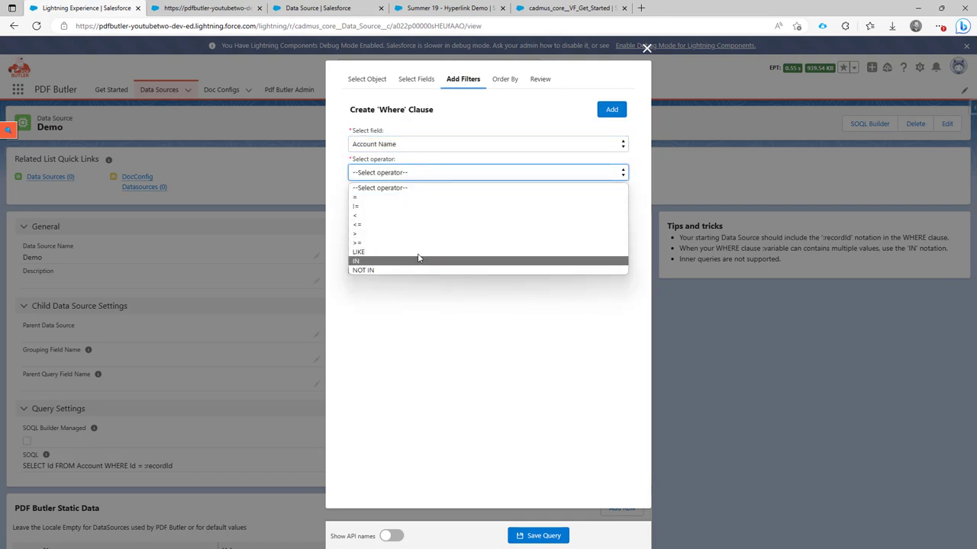
click(418, 252)
click(385, 220)
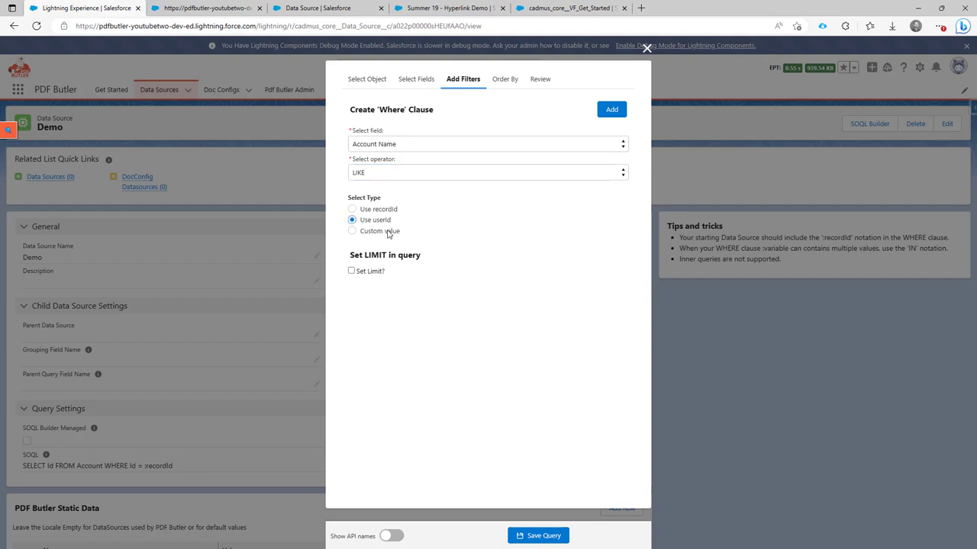
click(389, 231)
Step: Enter '%MyAccount%' as the filter value, add it, and review the query
click(391, 254)
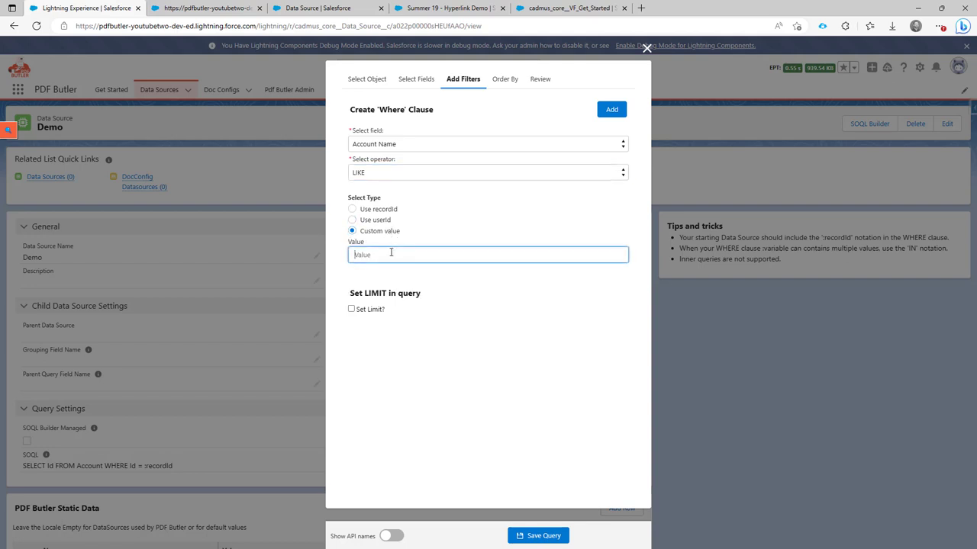
text(%M)
key(Delete)
mouse_move(355, 257)
mouse_down()
mouse_move(397, 256)
mouse_move(370, 256)
mouse_up()
key(Left)
text(%)
drag(361, 255, 393, 256)
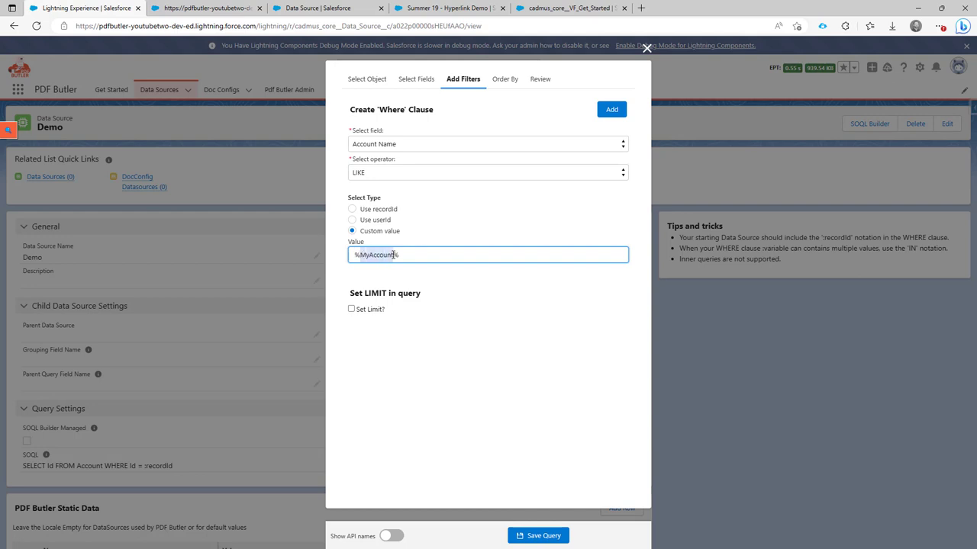
click(401, 255)
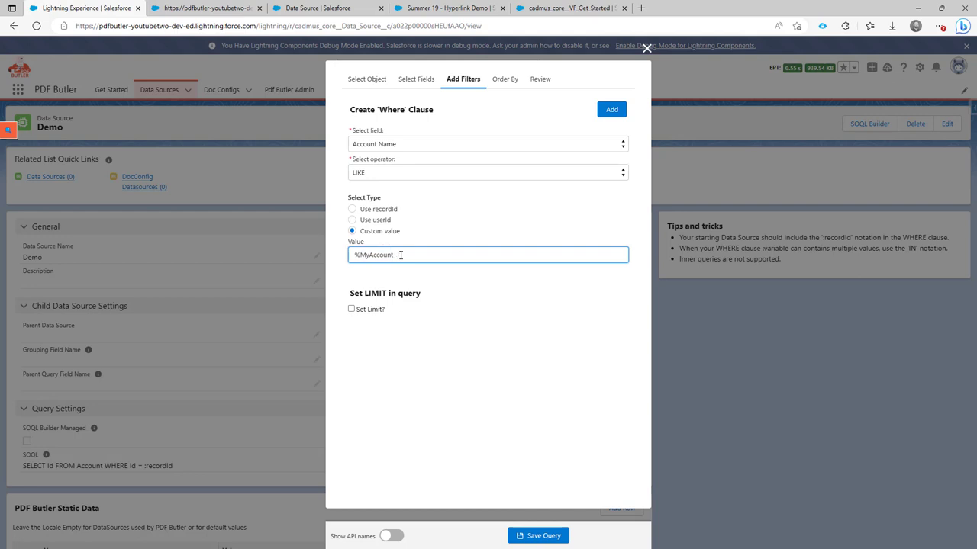
drag(392, 255, 361, 255)
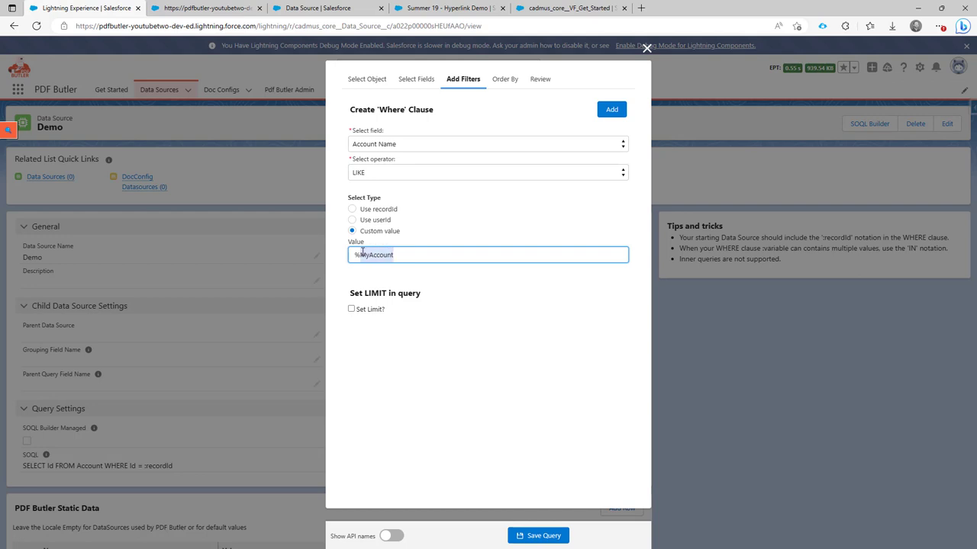
click(615, 111)
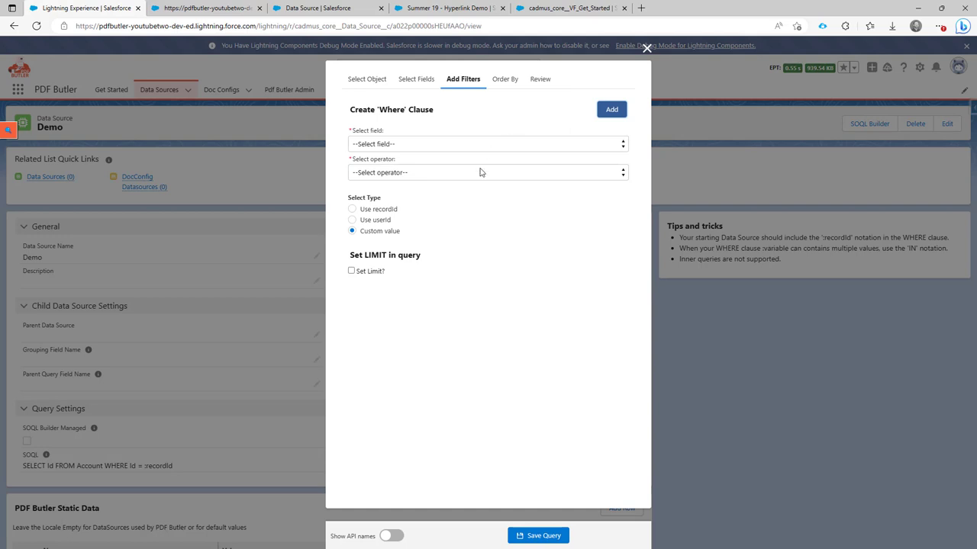
click(541, 81)
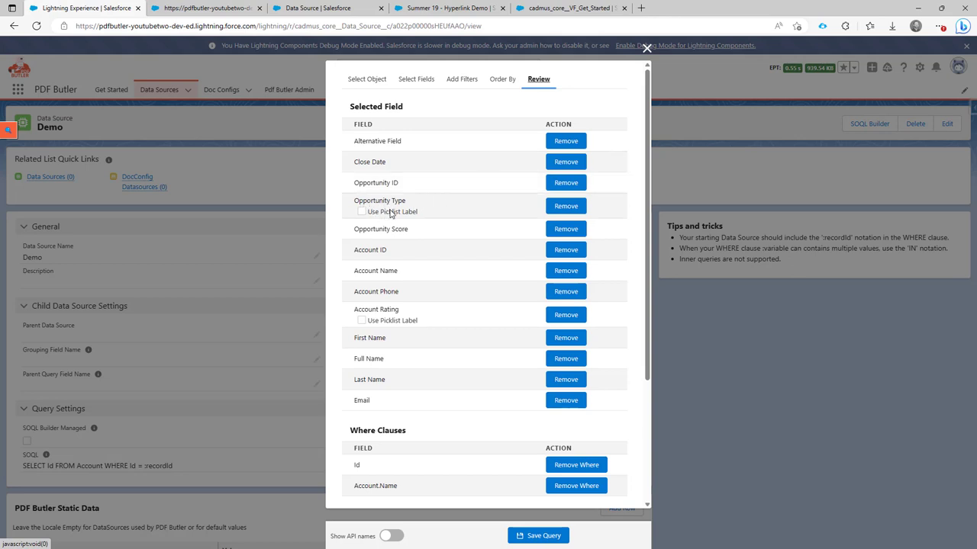
Step: Tick Use Picklist Label for both Opportunity Type and Account Rating in the Review tab
click(394, 214)
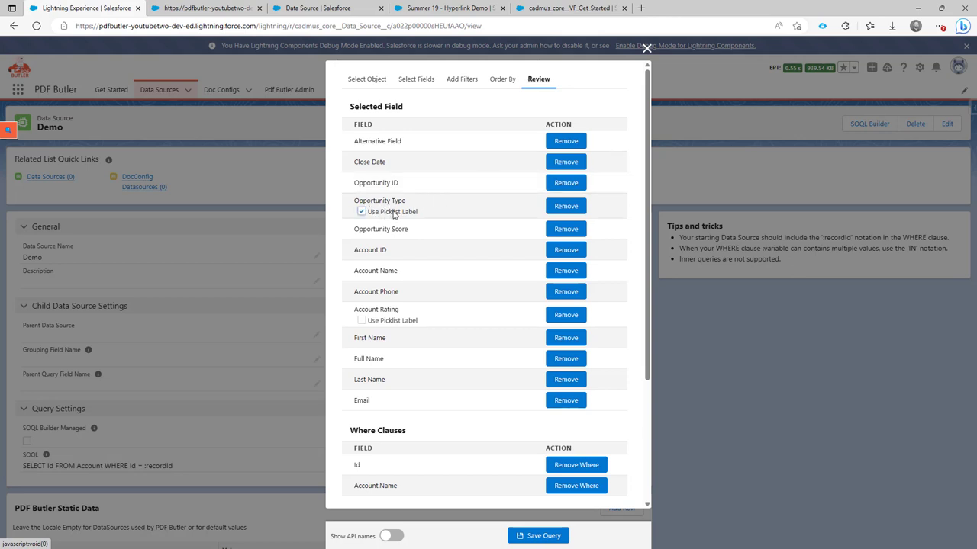
click(393, 321)
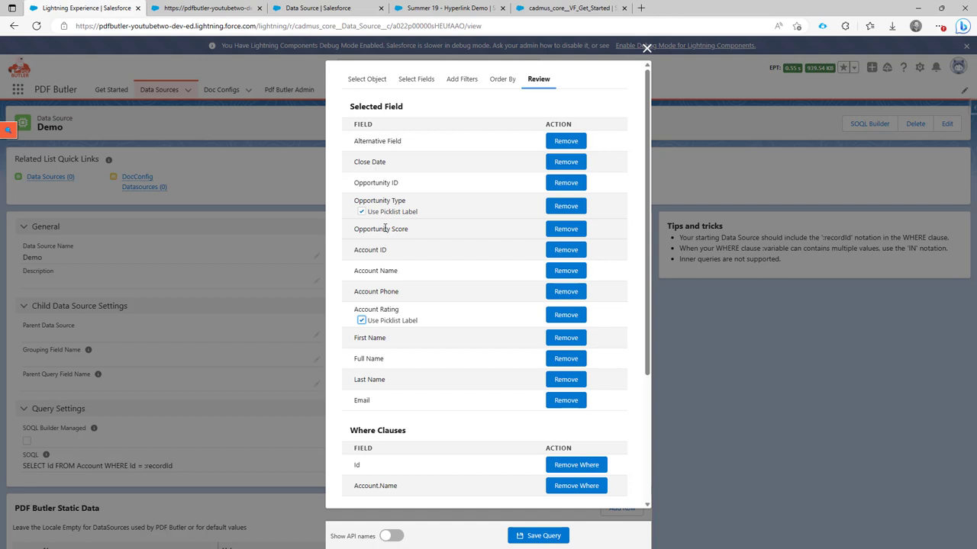
click(361, 211)
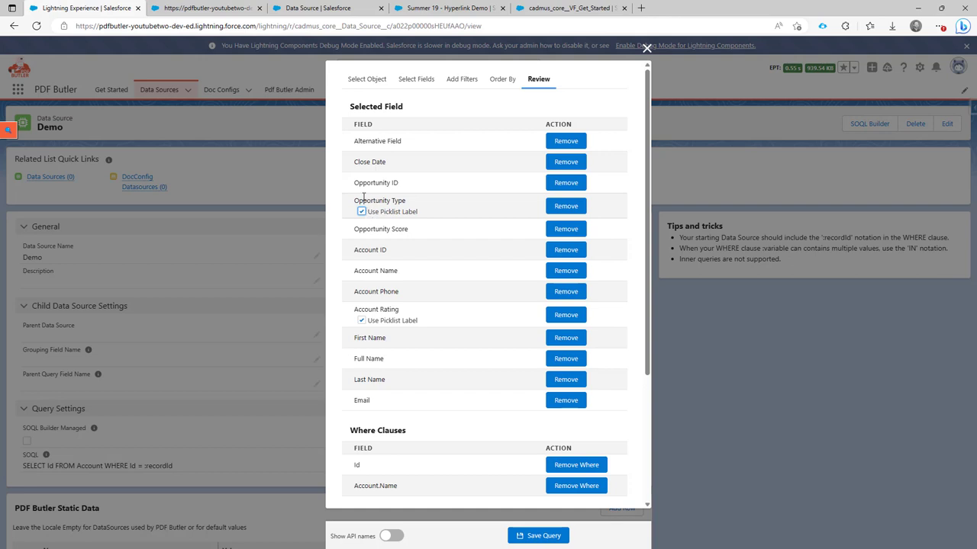
drag(354, 200, 395, 200)
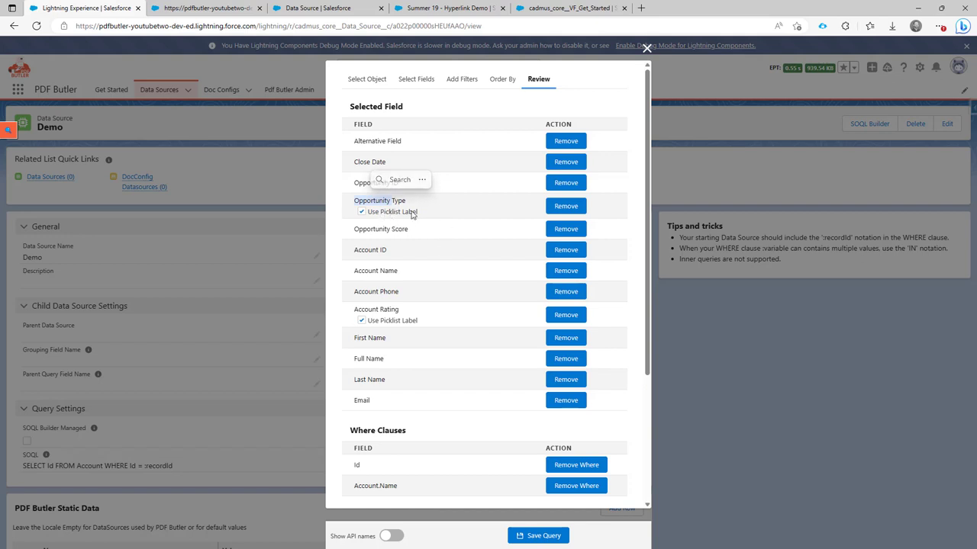
click(412, 213)
click(391, 212)
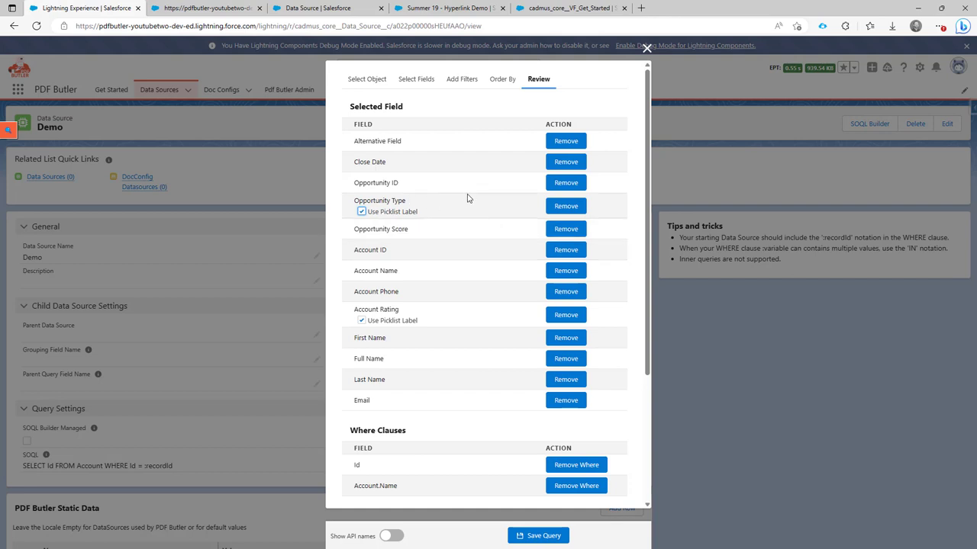
scroll(468, 199, down, 5)
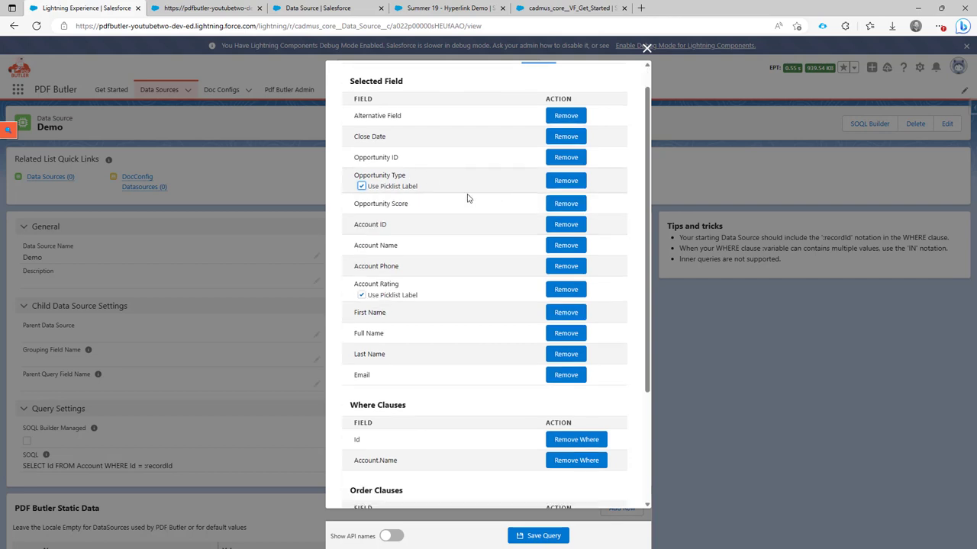
scroll(496, 328, up, 5)
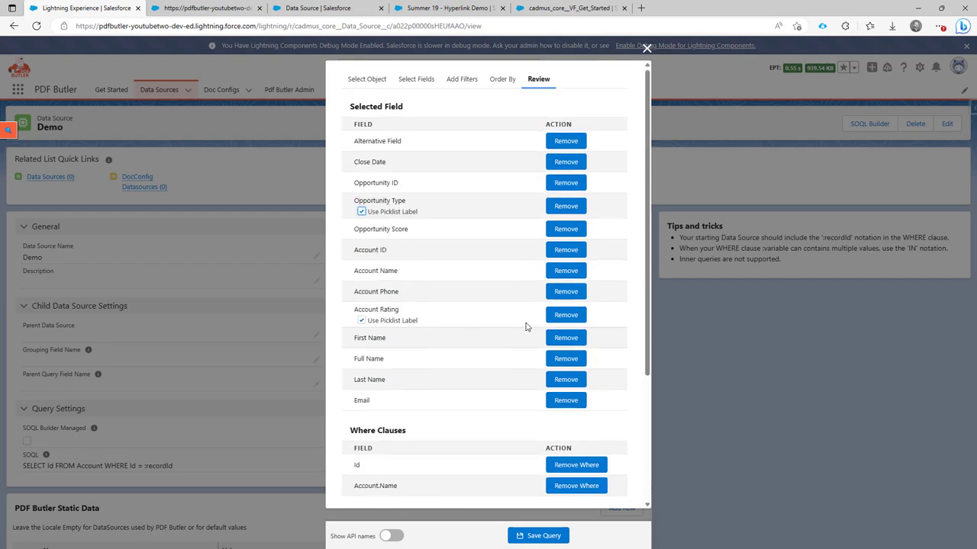
Step: Save the Demo query using toLabel(Type) and toLabel(Account.Rating), then reopen the SOQL Builder
click(543, 536)
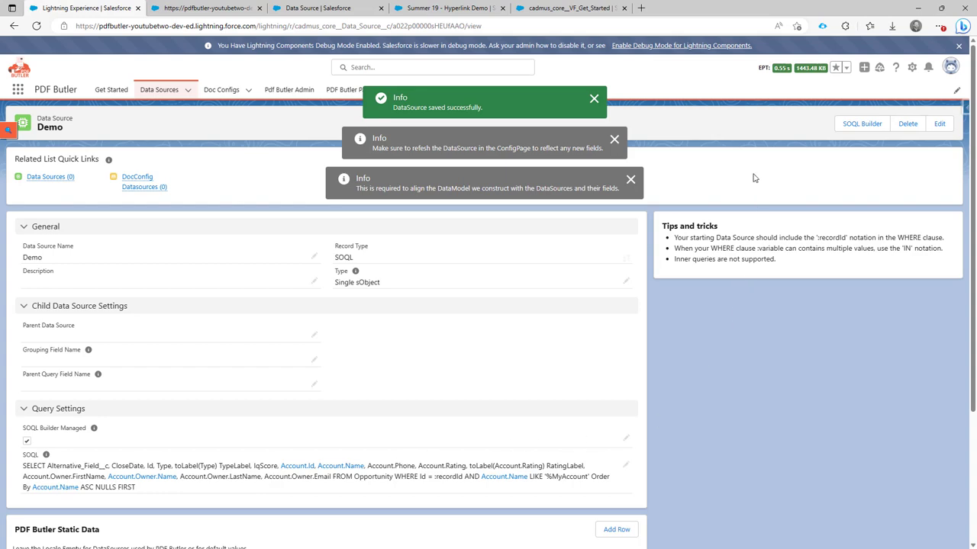
click(853, 127)
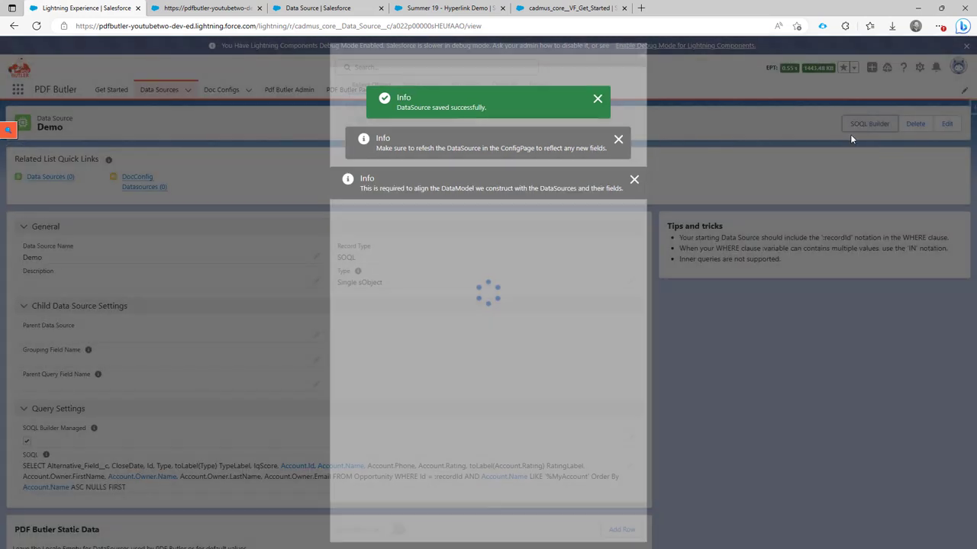
click(598, 99)
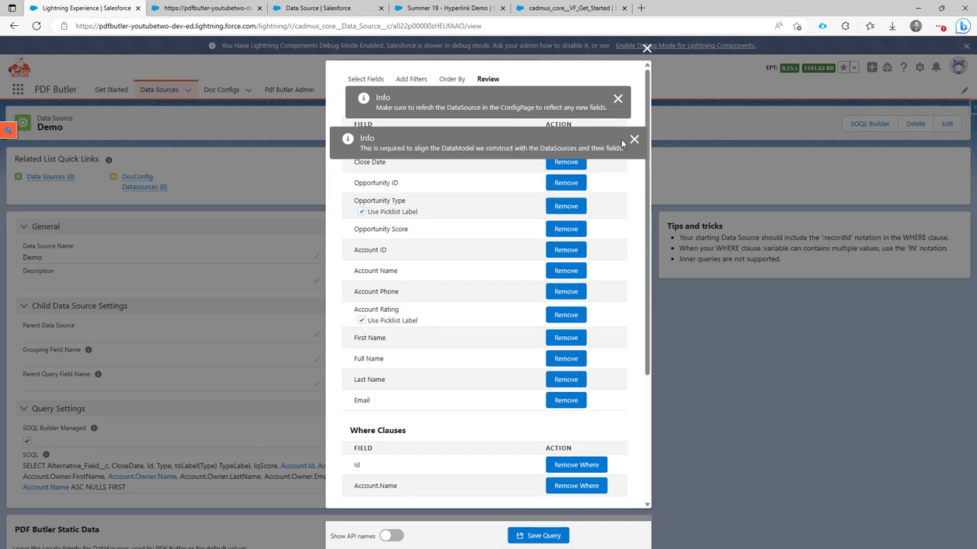
Step: Add the Description and Has Line Item fields under Select Fields and save the query
click(618, 99)
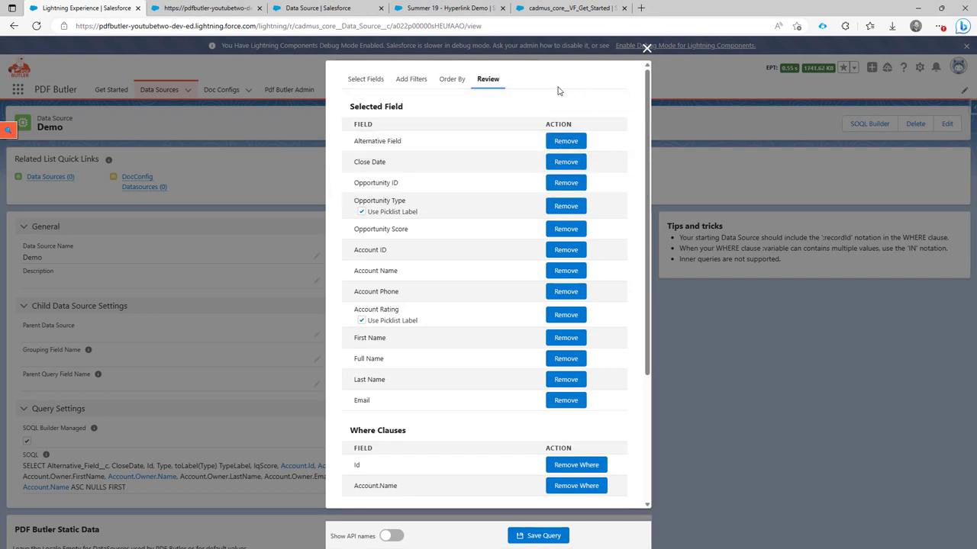
click(368, 80)
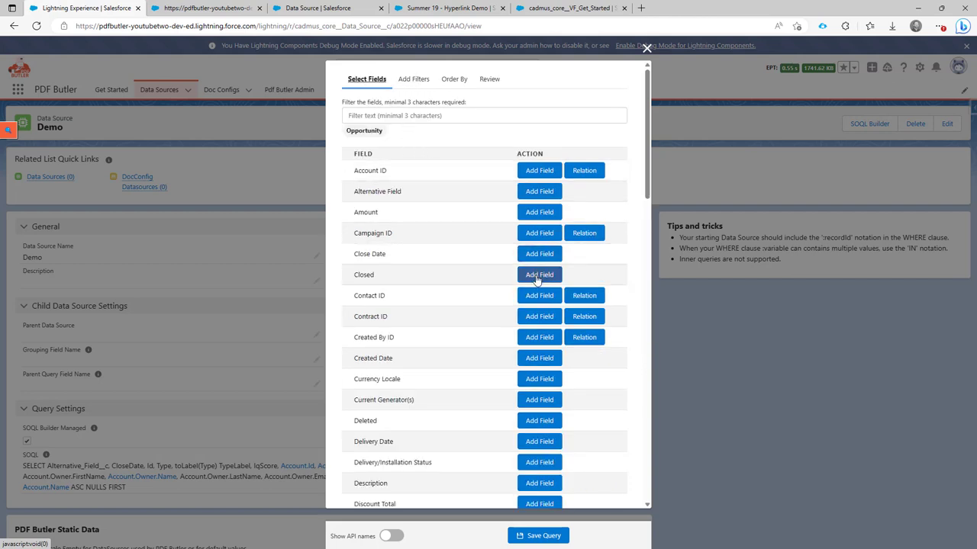
scroll(534, 279, down, 1)
click(538, 417)
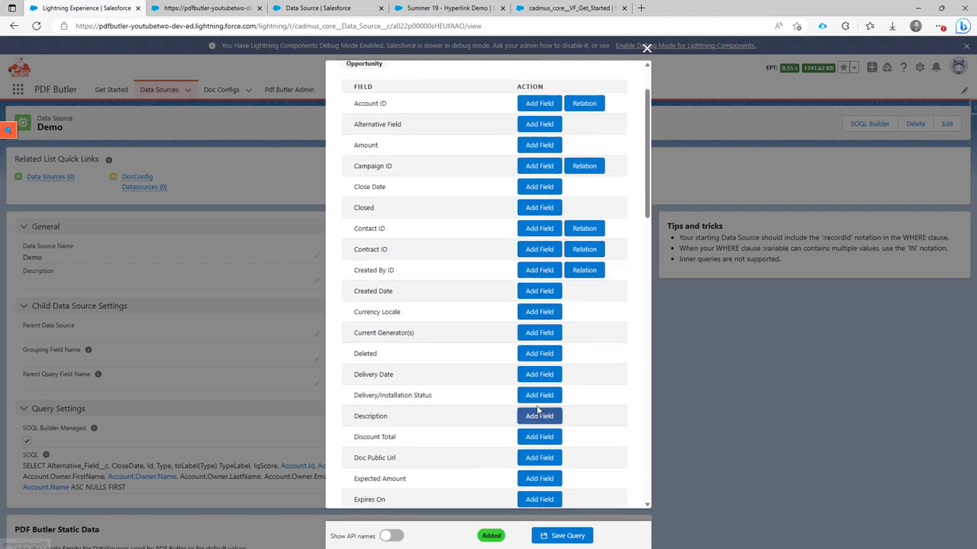
scroll(539, 404, down, 1)
scroll(539, 397, down, 1)
scroll(539, 397, down, 2)
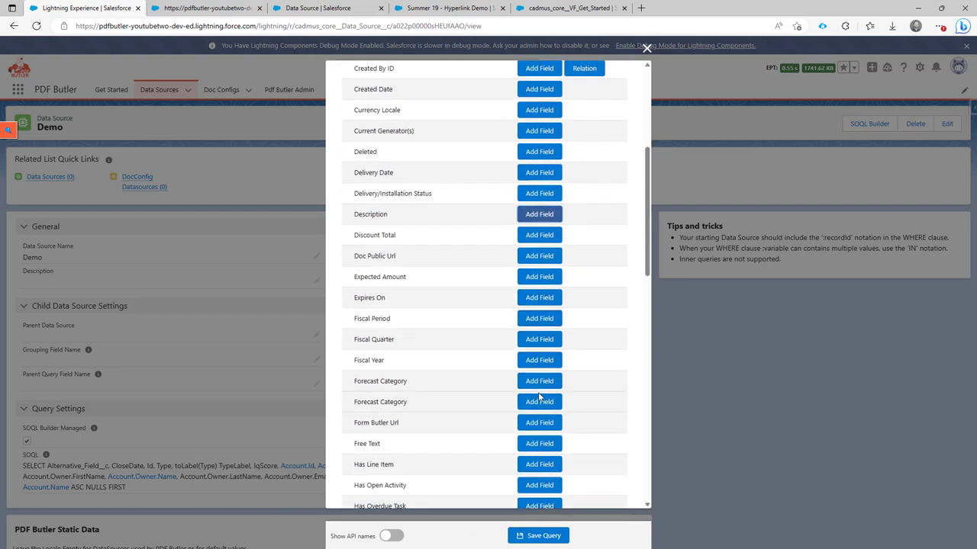
click(541, 404)
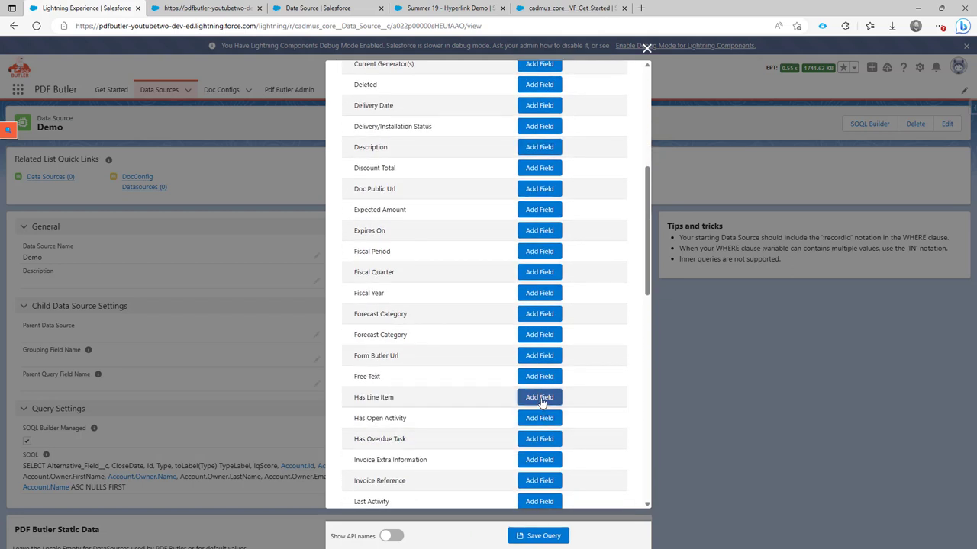
scroll(543, 279, up, 1)
scroll(543, 279, up, 5)
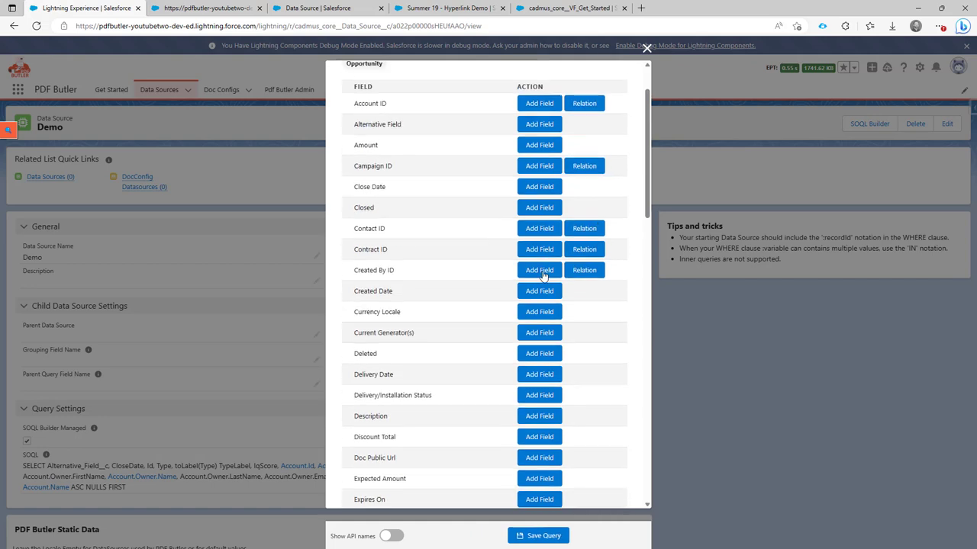
click(536, 537)
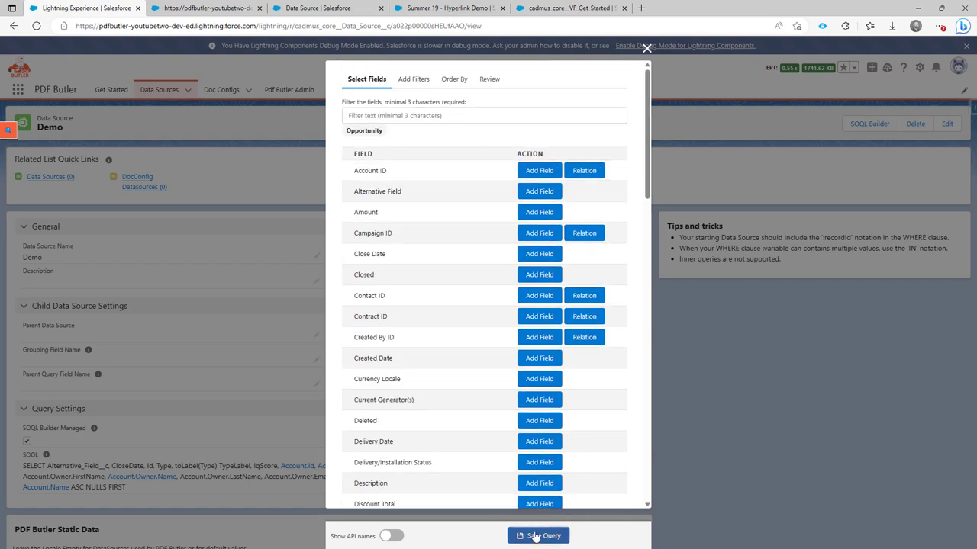